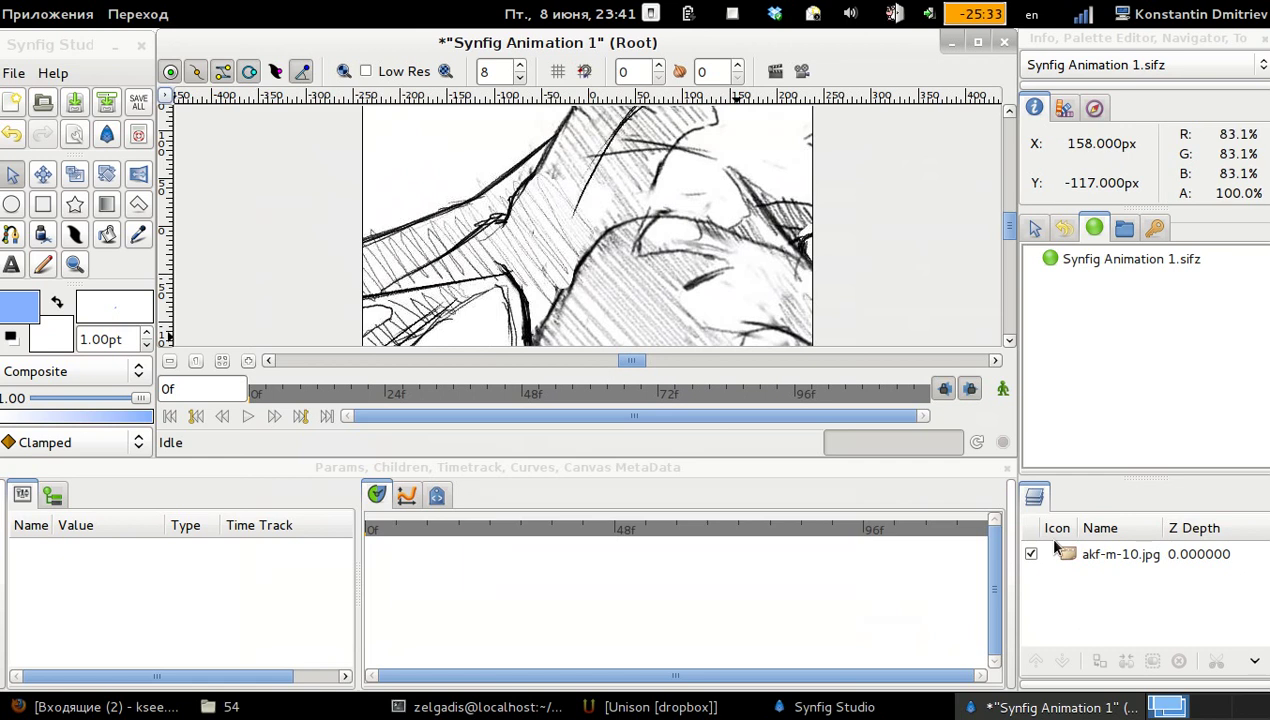
# Step: Encapsulate the akf-m-10.jpg image layer in an inline canvas and set the canvas zoom to -1
pyautogui.rightClick(1066, 555)
pyautogui.click(922, 422)
pyautogui.scroll(-3, 180, 605)
pyautogui.click(183, 610)
pyautogui.click(183, 605)
pyautogui.write('-1')
pyautogui.press('Return')
# Step: Shrink the inline canvas by trying zooms of -1.5 and -2 before settling on -2.5, and set the preview quality to 5
pyautogui.click(178, 605)
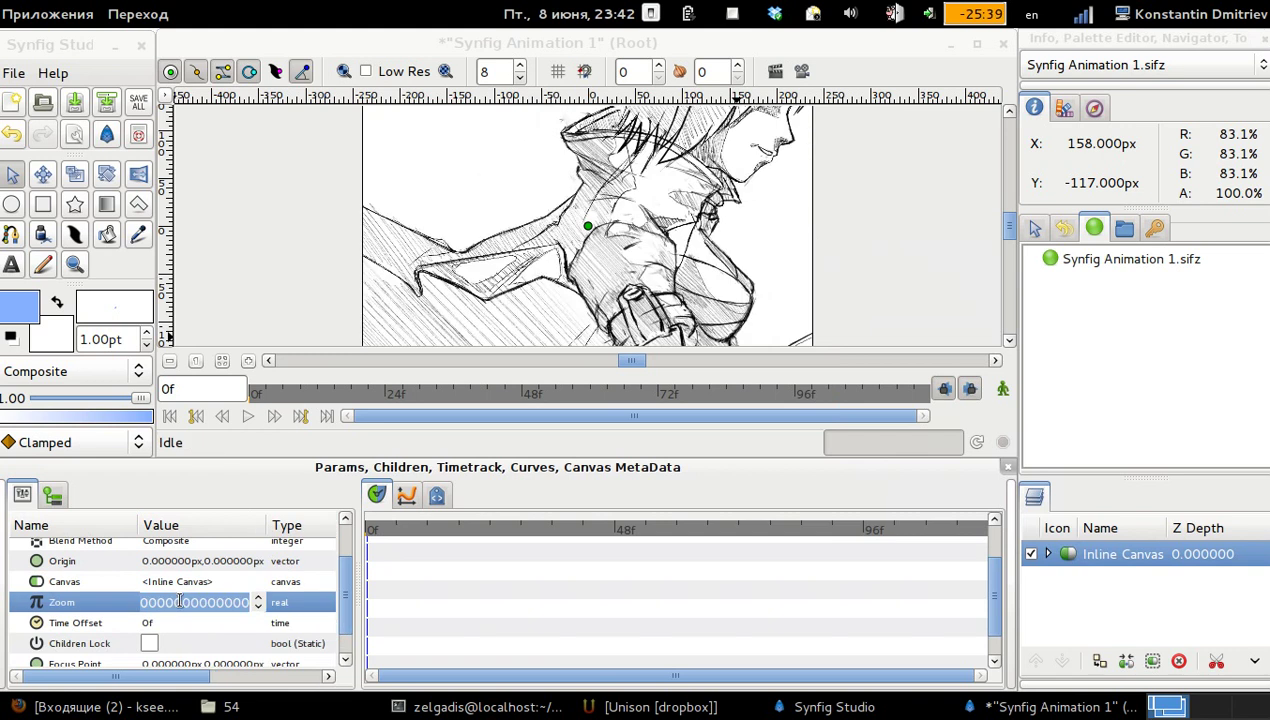
pyautogui.write('-1.5')
pyautogui.press('Return')
pyautogui.click(178, 603)
pyautogui.write('-2')
pyautogui.press('Return')
pyautogui.click(178, 604)
pyautogui.write('-2.5')
pyautogui.press('Return')
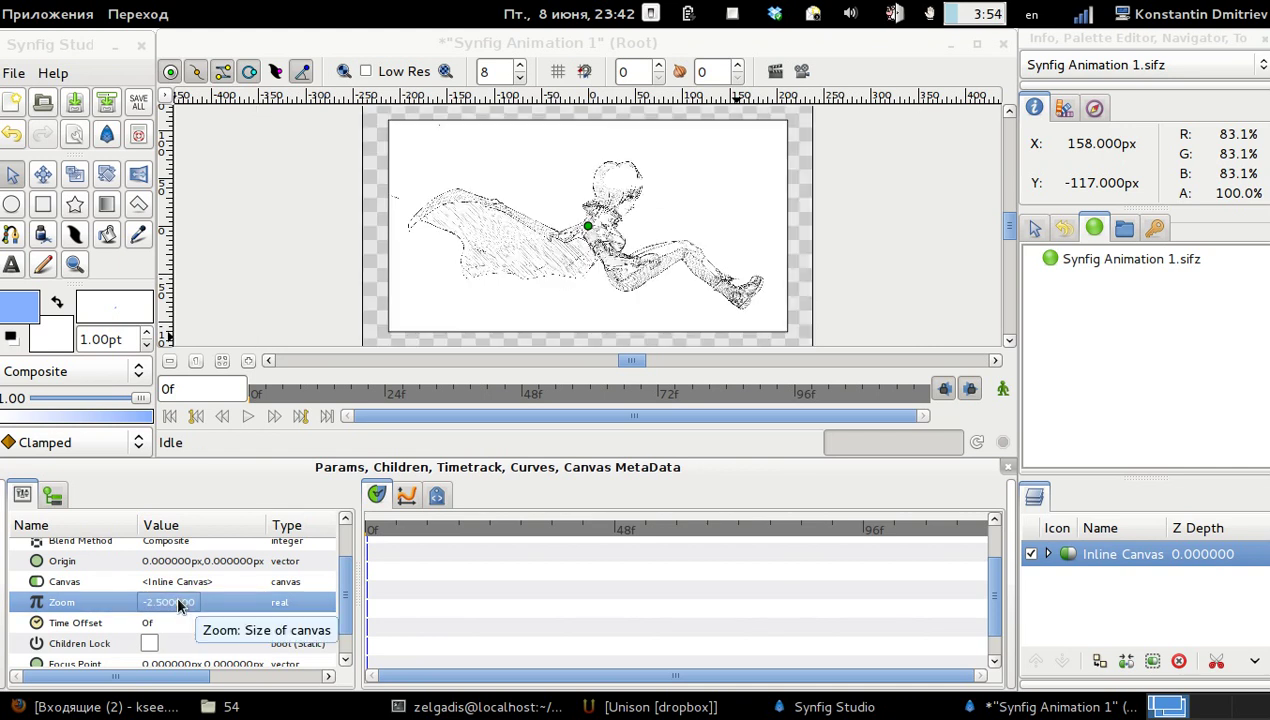
pyautogui.doubleClick(520, 78)
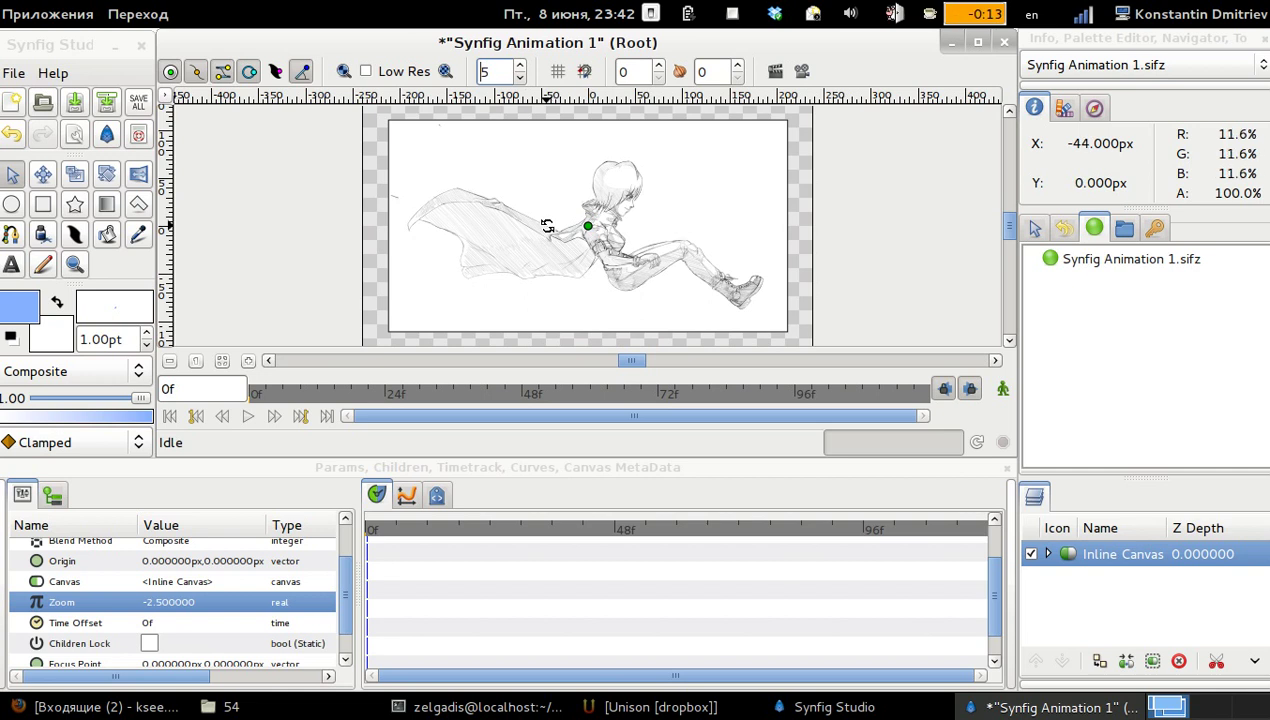
pyautogui.click(323, 187)
# Step: Save the animation as 54-morevna.sif in the morevna/demo/54 project folder
pyautogui.hotkey('ctrl', 's')
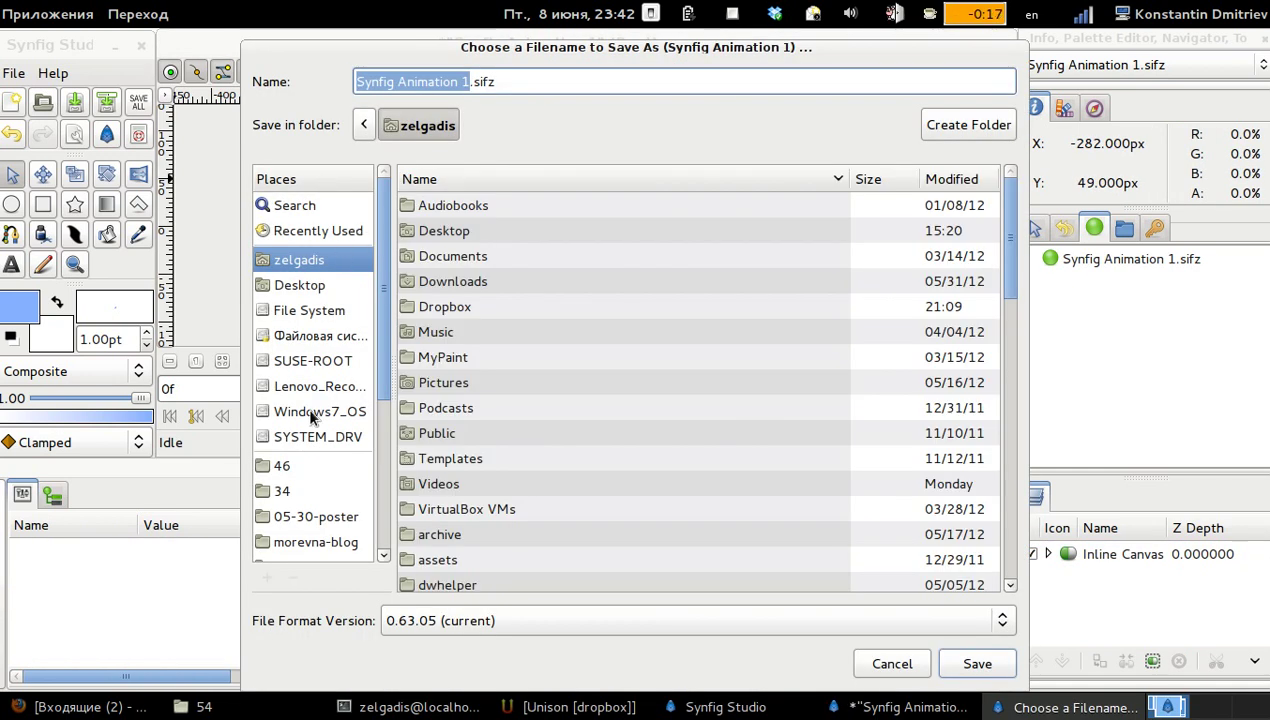
pyautogui.scroll(-2, 311, 418)
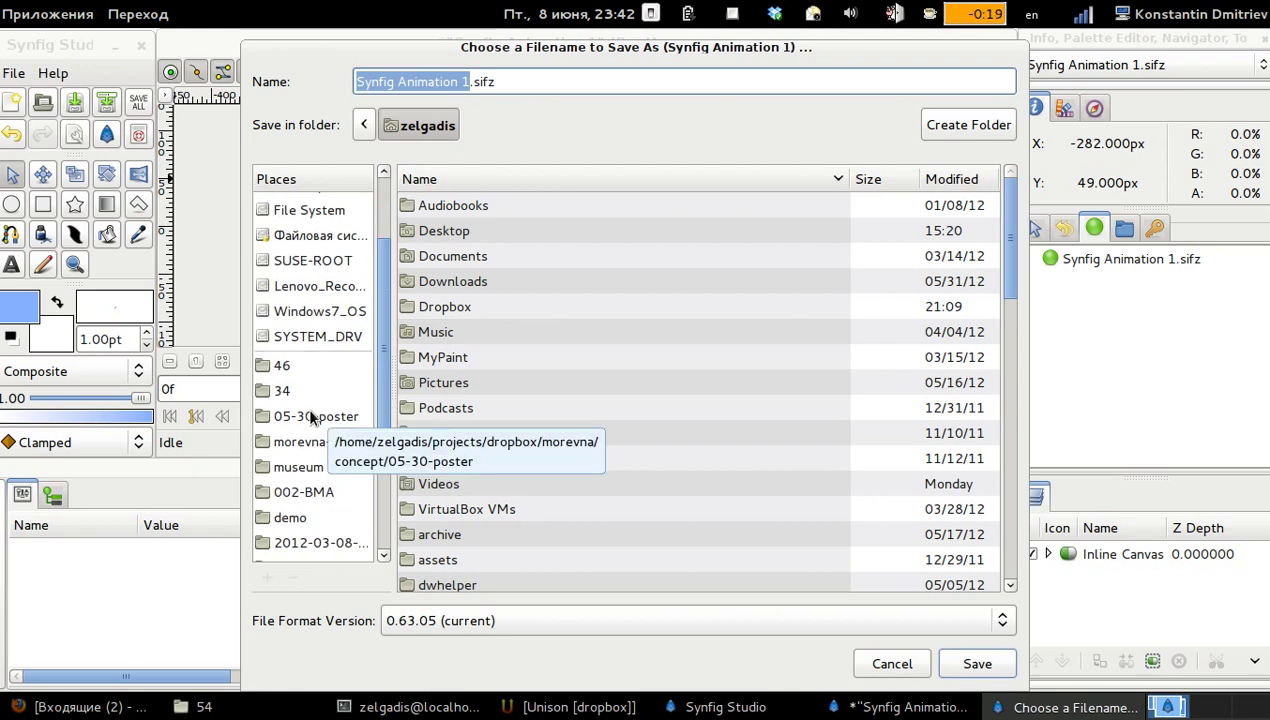
pyautogui.click(300, 517)
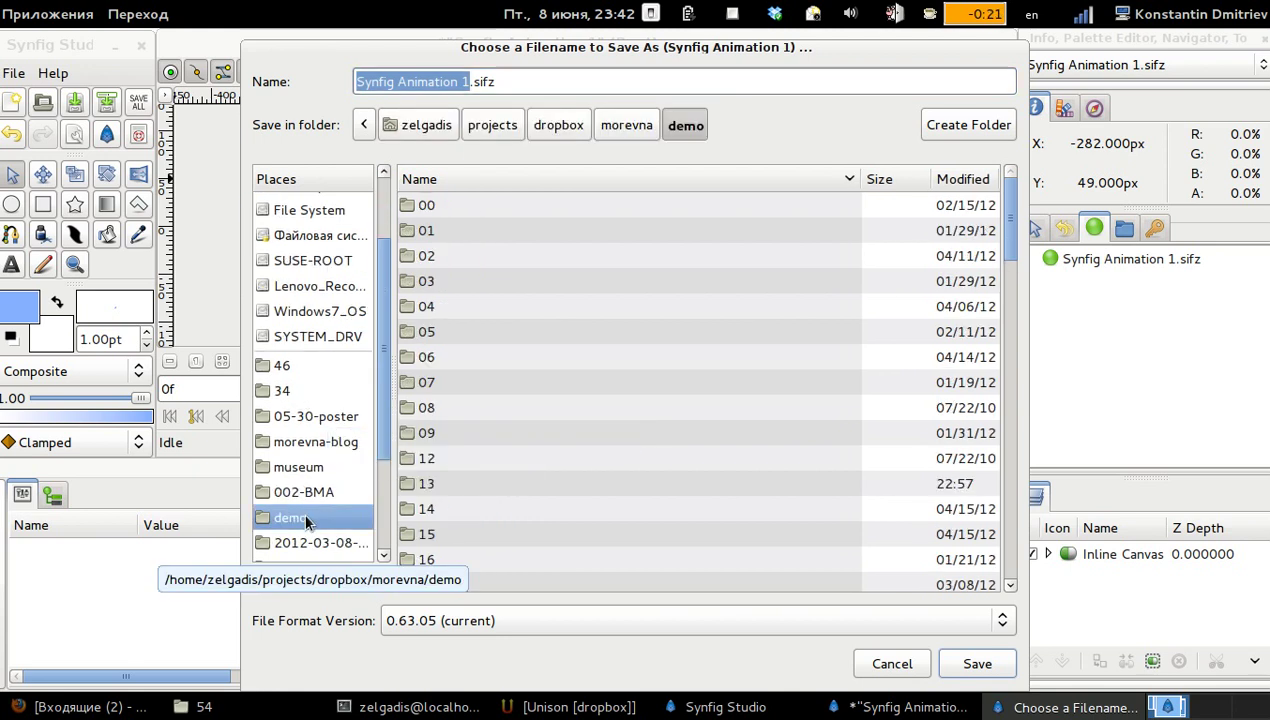
pyautogui.click(464, 492)
pyautogui.write('54')
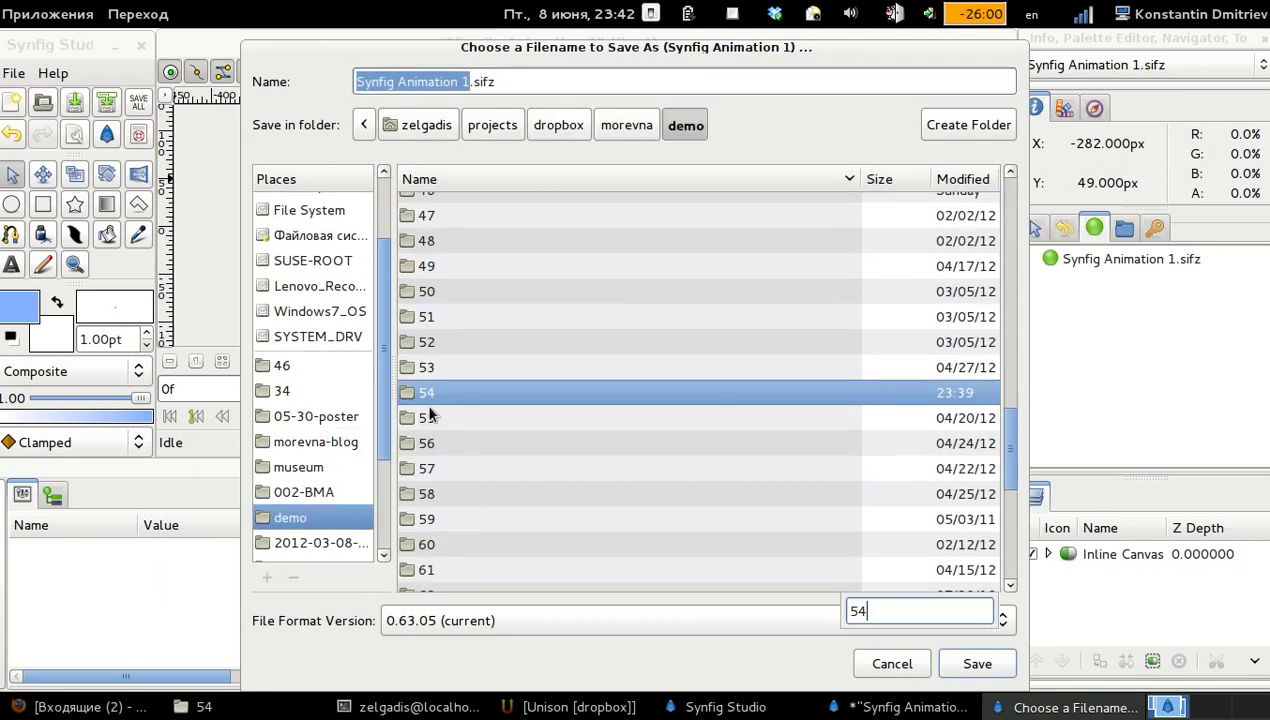
pyautogui.press('Return')
pyautogui.scroll(4, 445, 340)
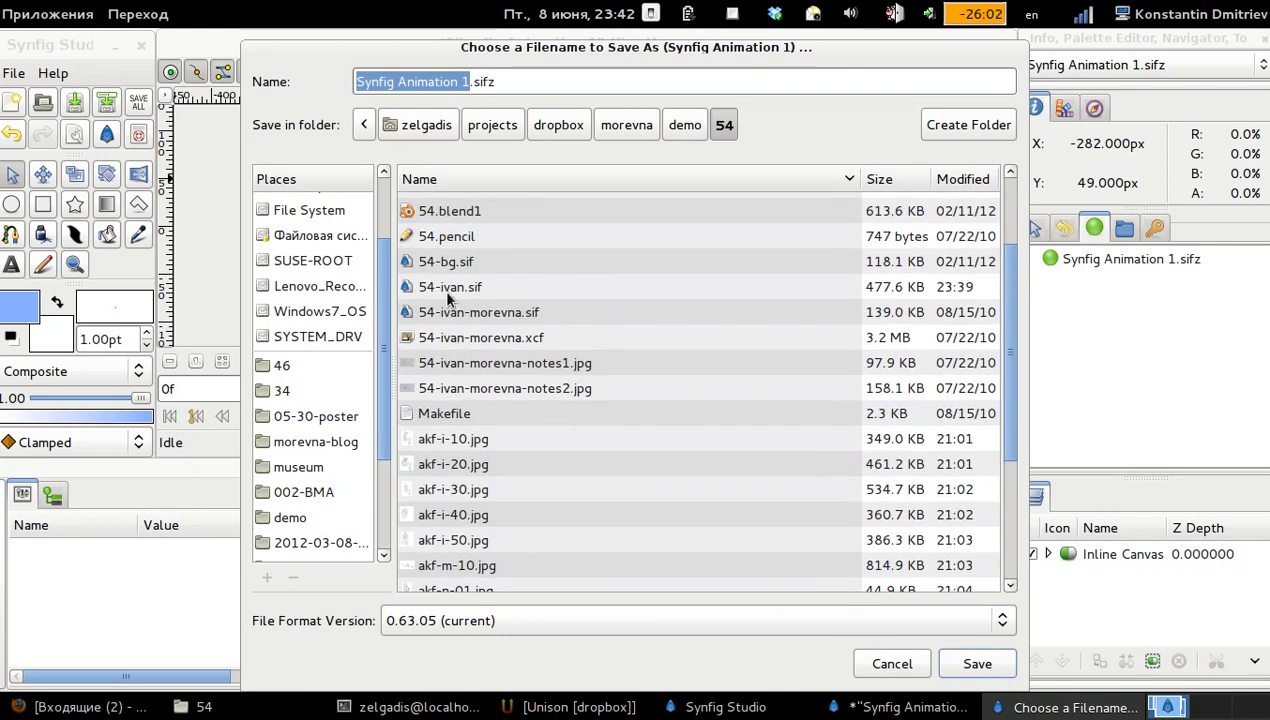
pyautogui.click(447, 290)
pyautogui.doubleClick(386, 80)
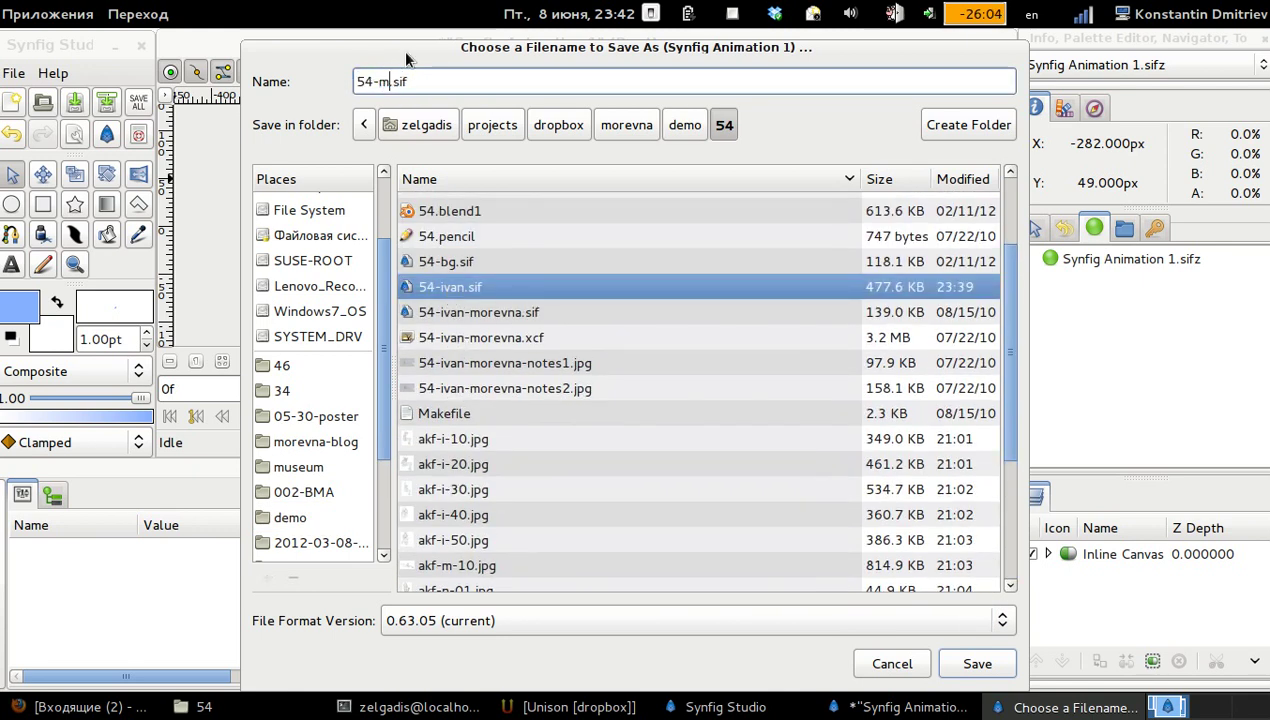
pyautogui.press('Return')
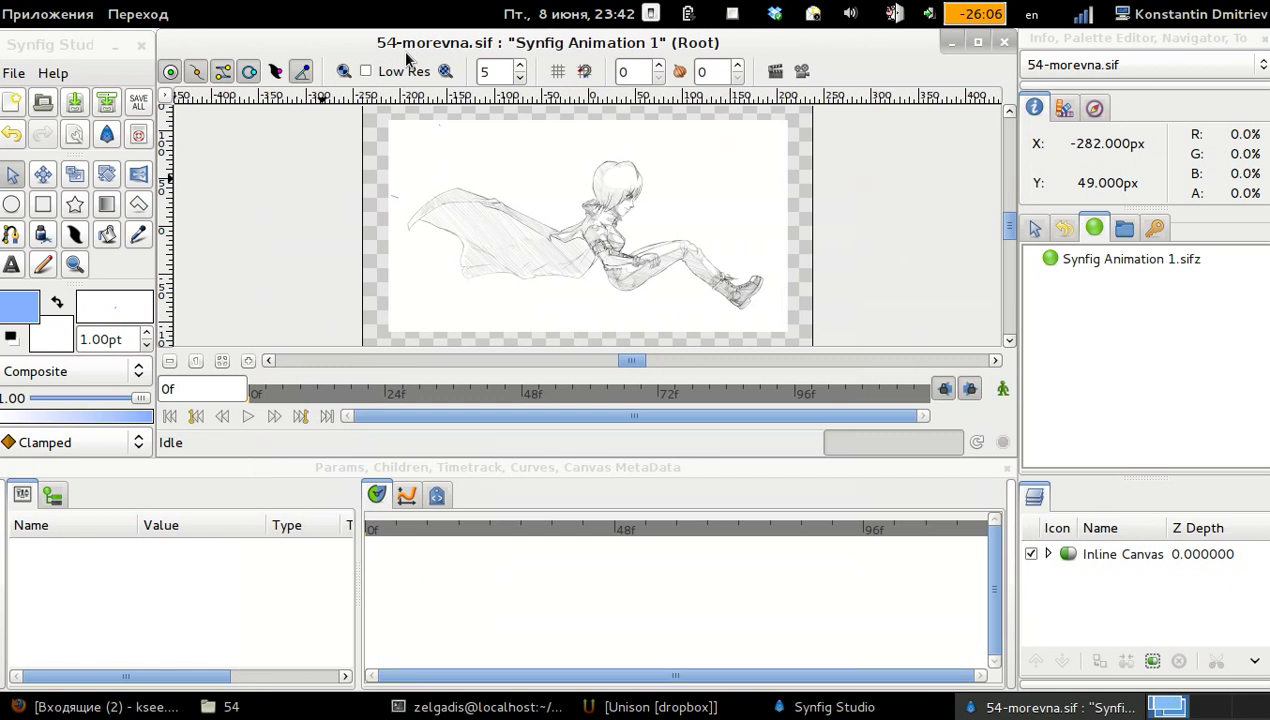
# Step: Run the Simple Skeleton plug-in on the canvas and accept clearing the undo history
pyautogui.click(167, 99)
pyautogui.moveTo(210, 312)
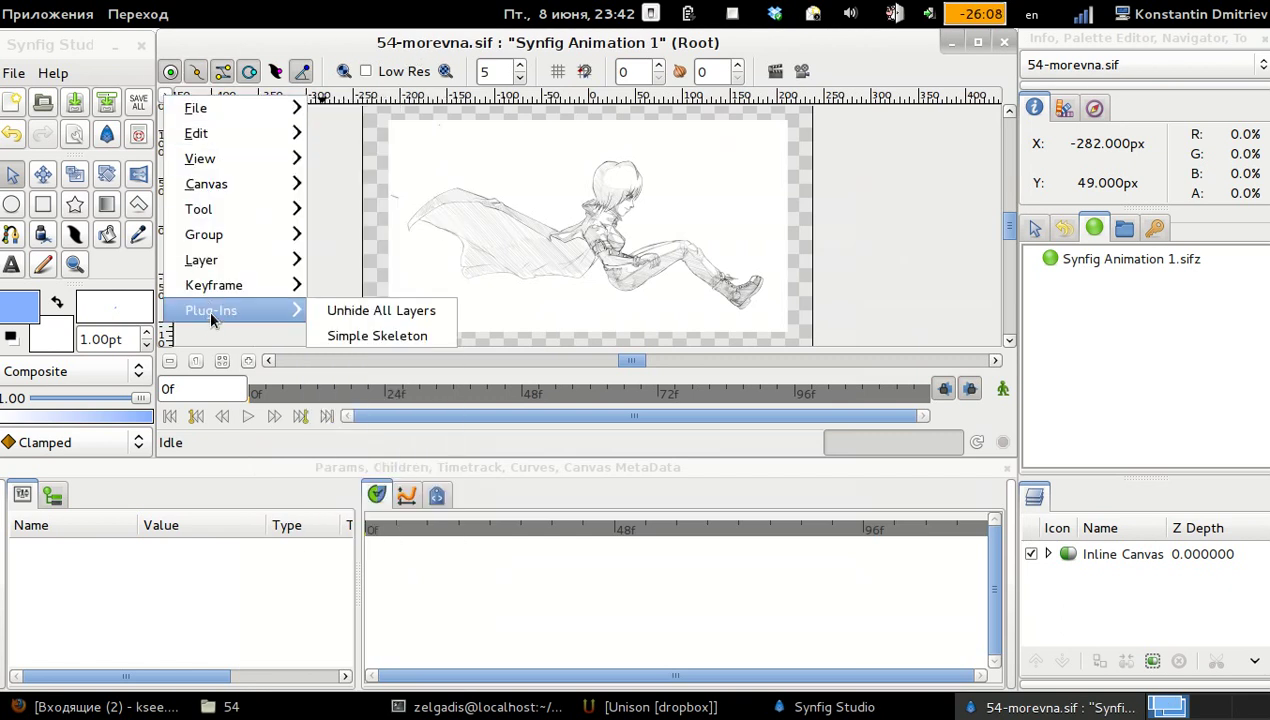
pyautogui.click(335, 340)
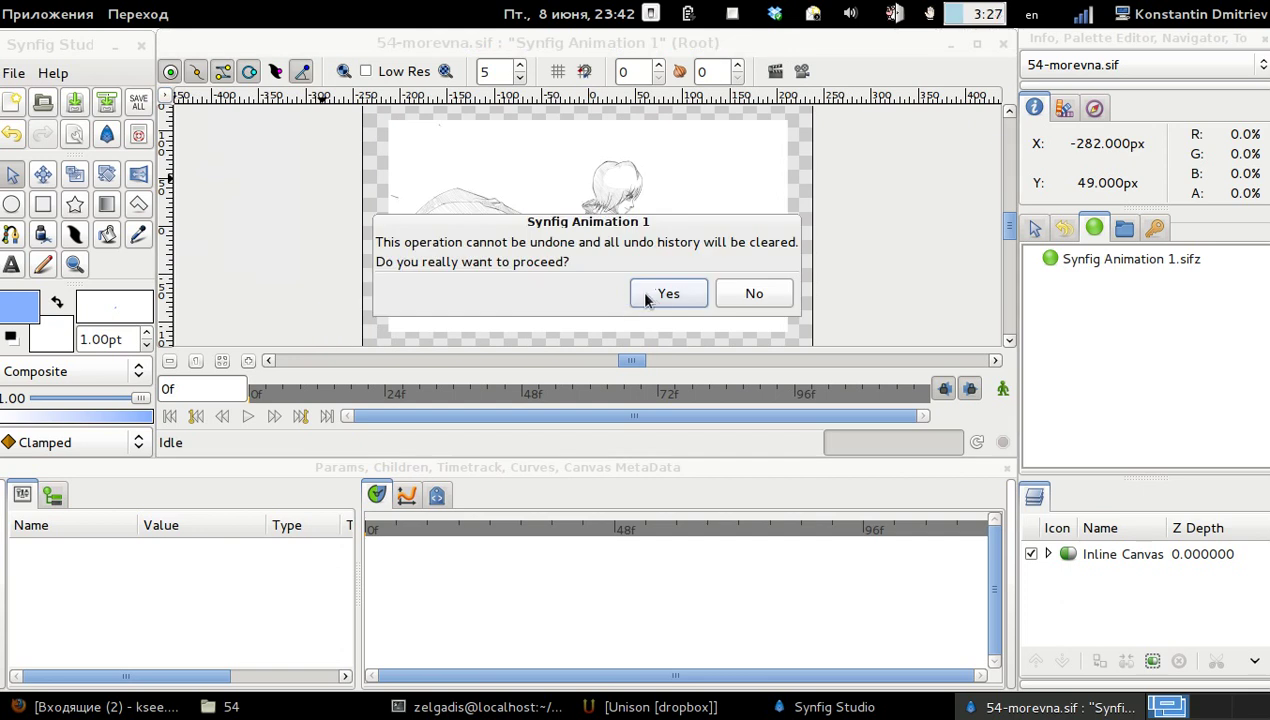
pyautogui.click(640, 296)
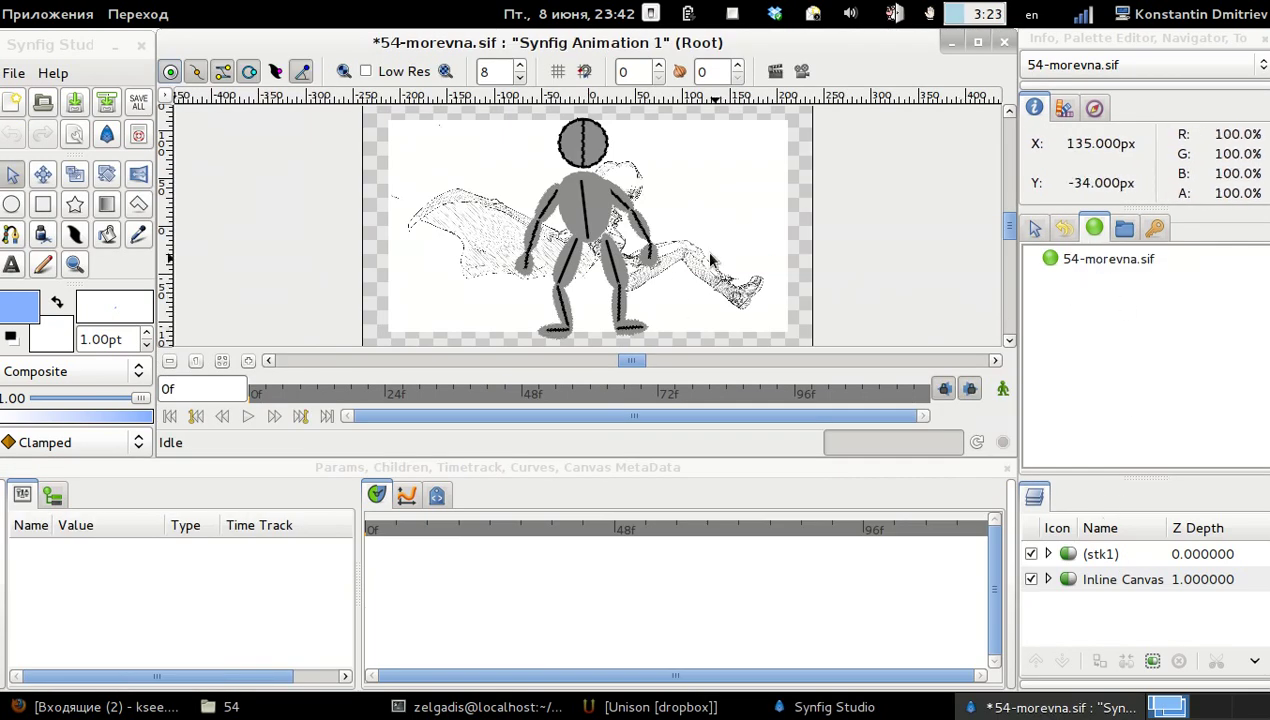
# Step: Set the opacity amount of the skeleton's gray filler shapes to 0.5 through the body region
pyautogui.click(597, 213)
pyautogui.doubleClick(250, 573)
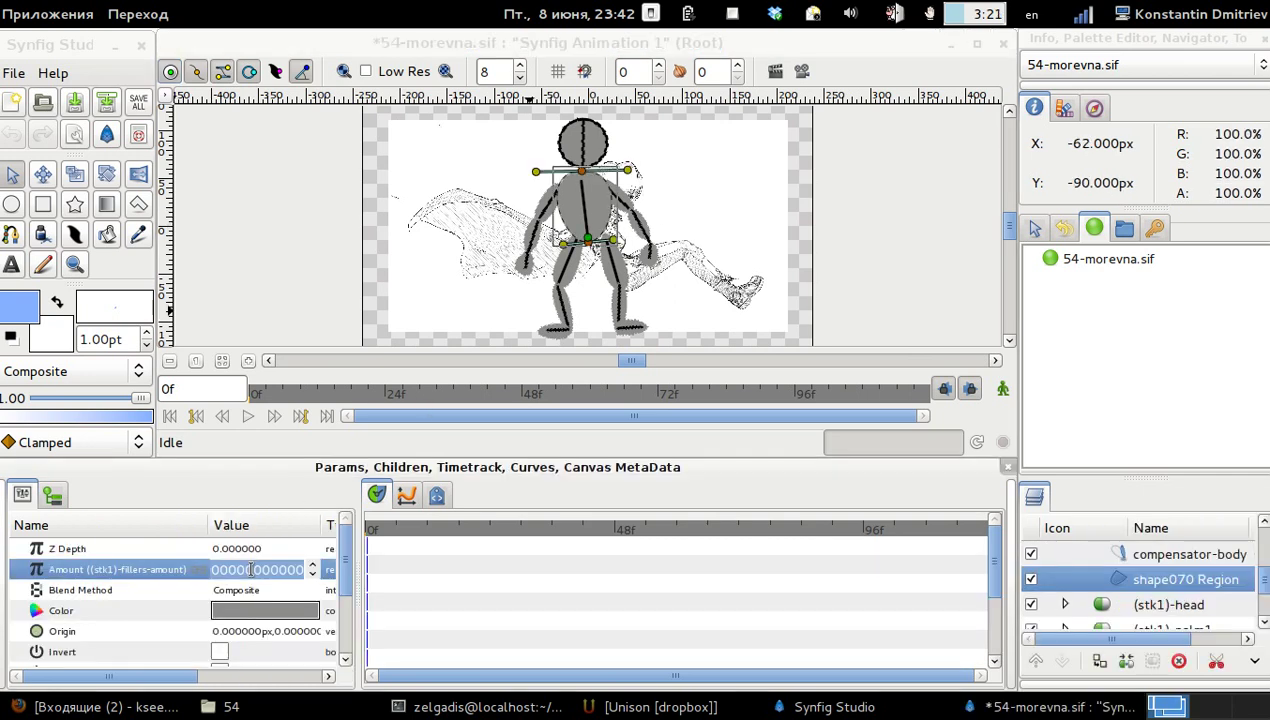
pyautogui.write('0.5')
pyautogui.press('Return')
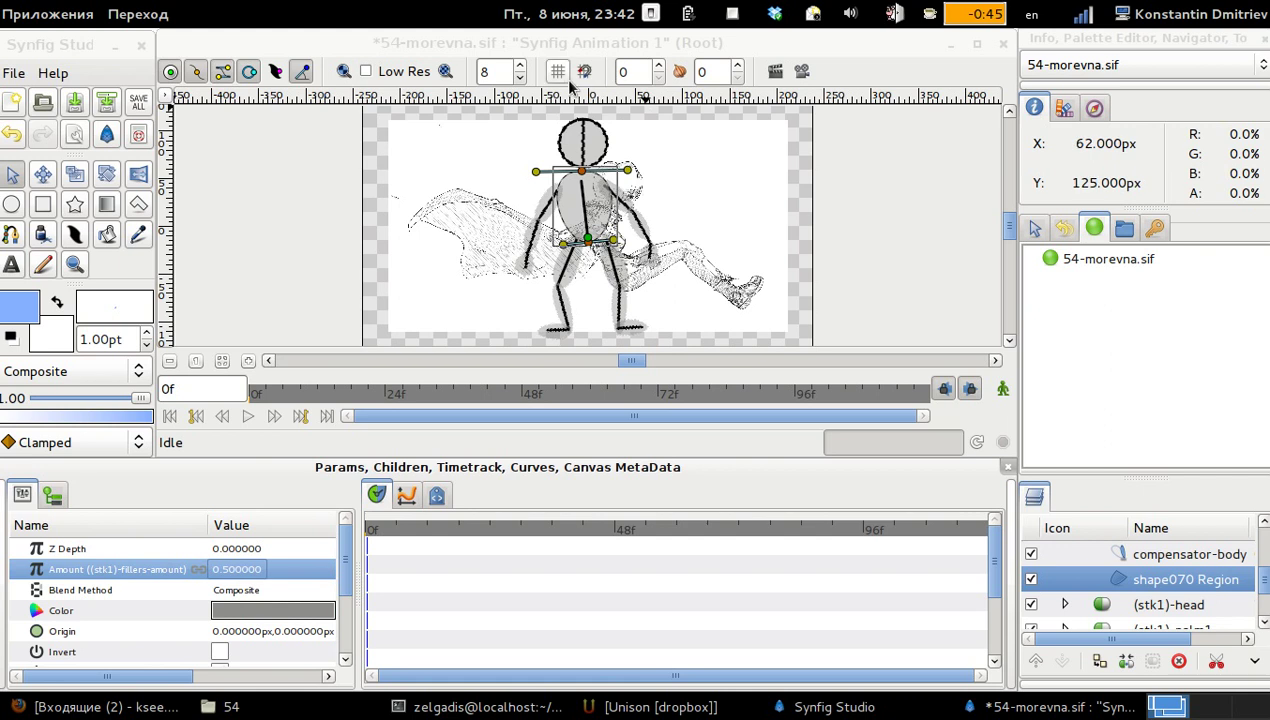
# Step: Set the canvas preview quality to 5 again to smooth the sketch and skeleton
pyautogui.click(521, 78)
pyautogui.click(521, 78)
pyautogui.click(521, 78)
pyautogui.scroll(1, 614, 228)
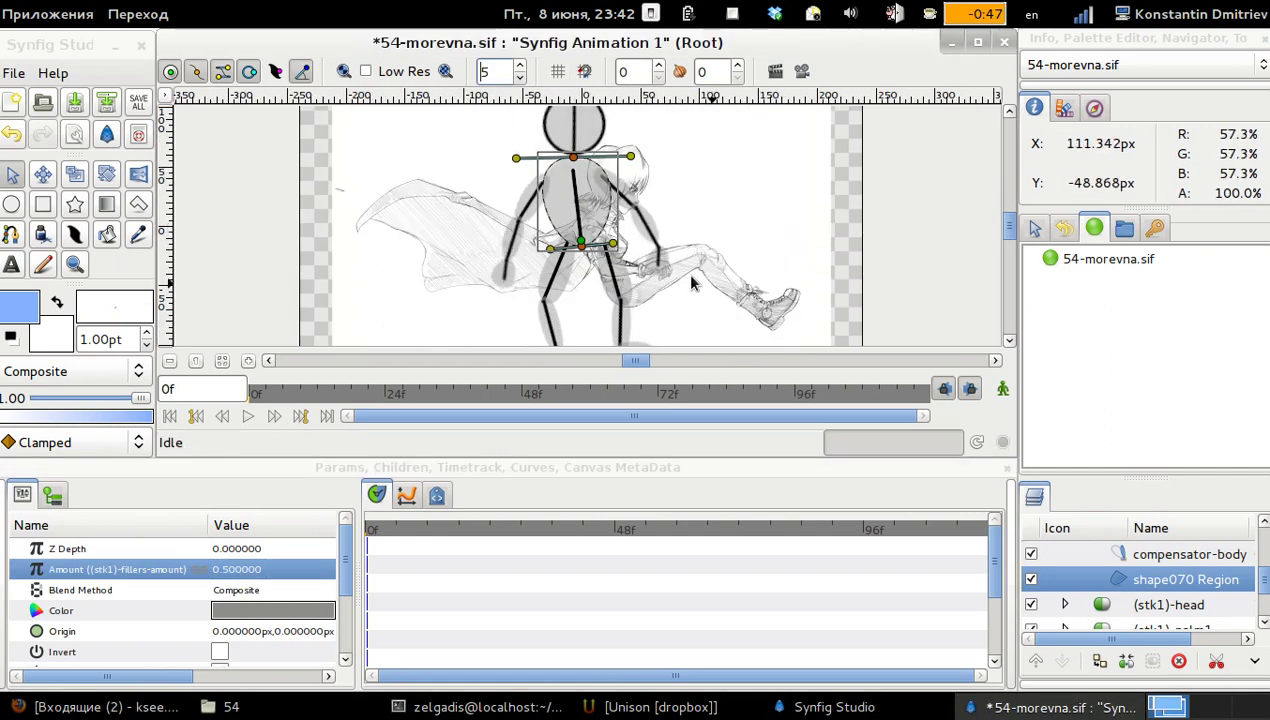
# Step: Enlarge the layer list and set the amount of the whole (stk1) skeleton layer to 0.7
pyautogui.moveTo(1263, 594); pyautogui.dragTo(1254, 521)
pyautogui.moveTo(1171, 477); pyautogui.dragTo(1172, 352)
pyautogui.click(1145, 431)
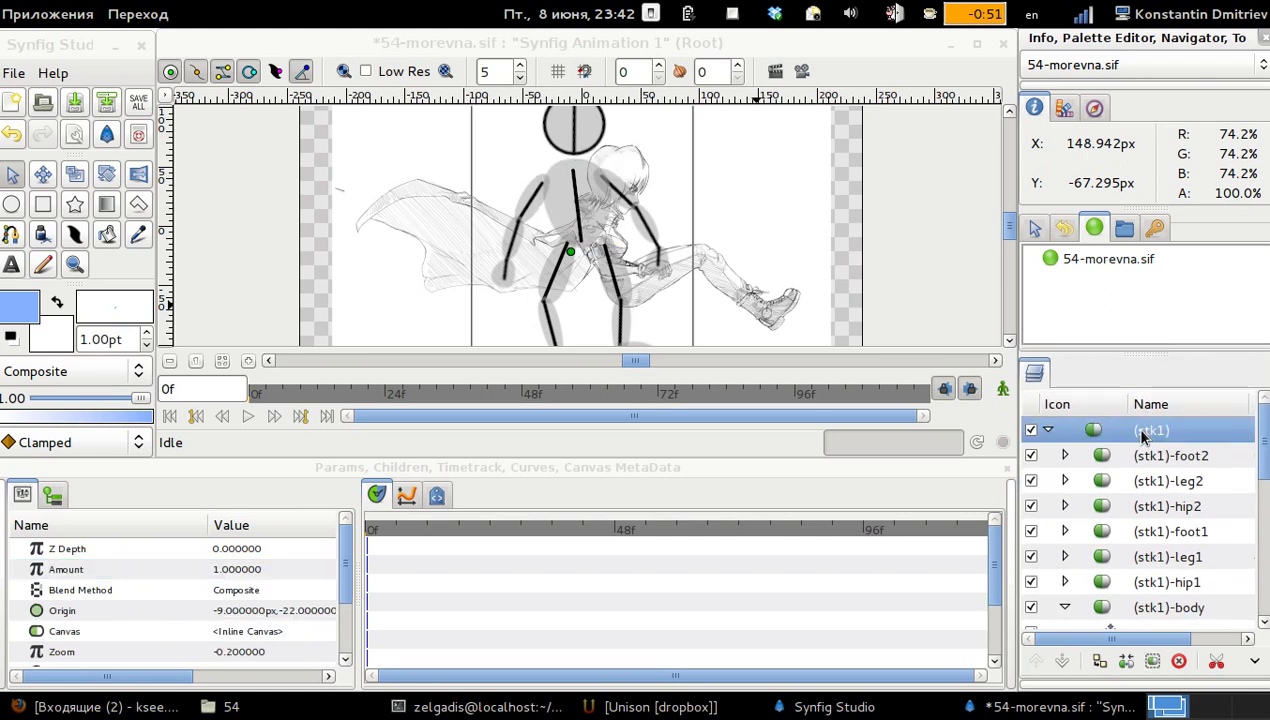
pyautogui.click(1048, 431)
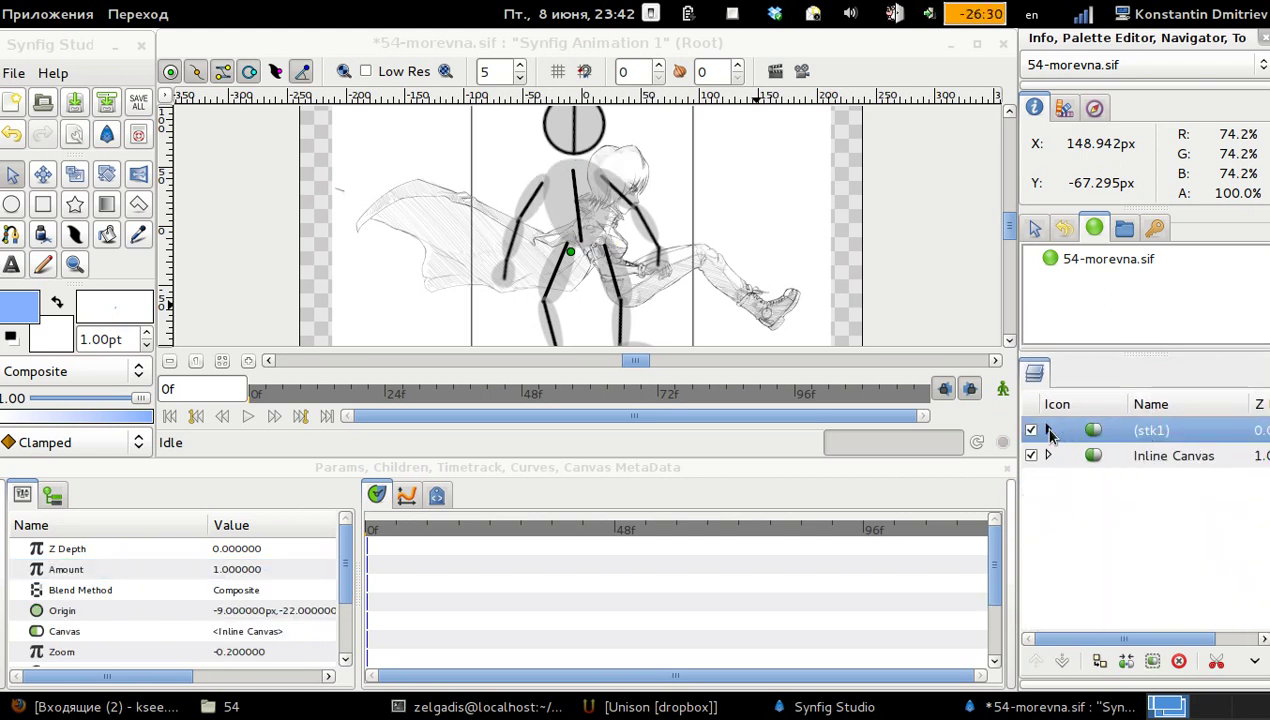
pyautogui.click(1048, 431)
pyautogui.click(268, 570)
pyautogui.write('0')
pyautogui.press('Return')
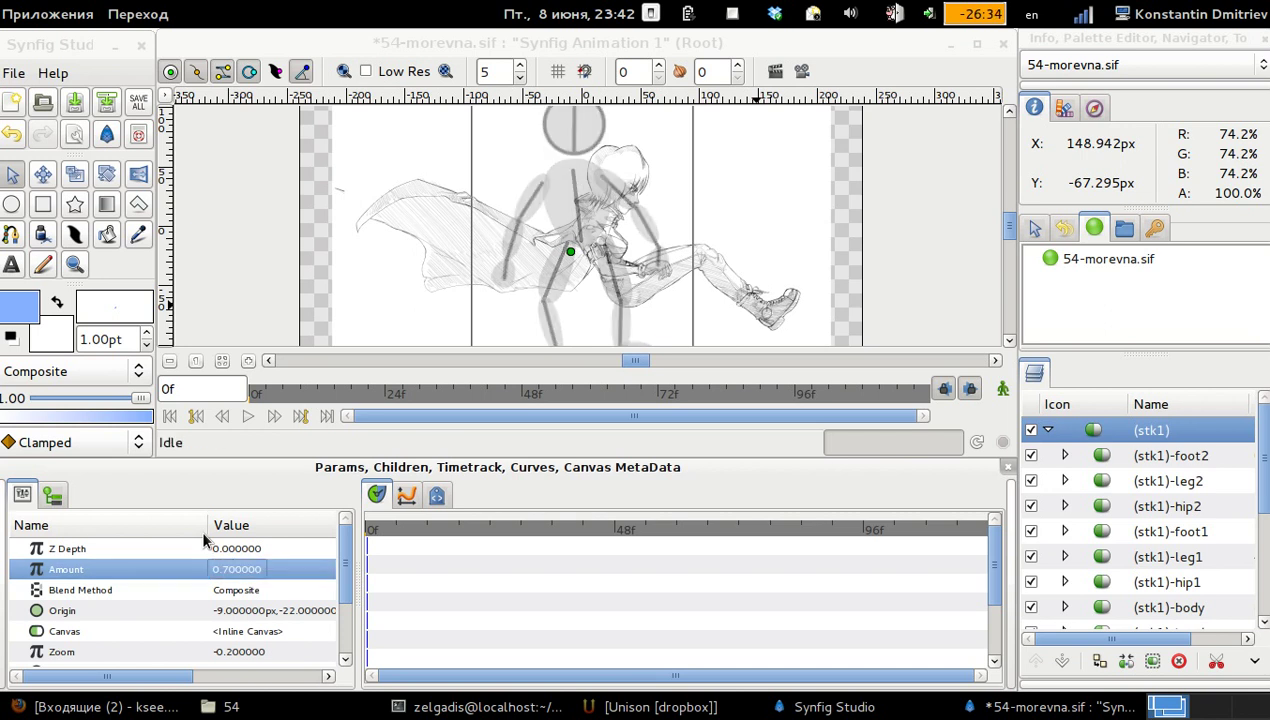
# Step: Show the (stk1)-control handles and move the skeleton's hips and upper body onto the sketched torso
pyautogui.click(1125, 229)
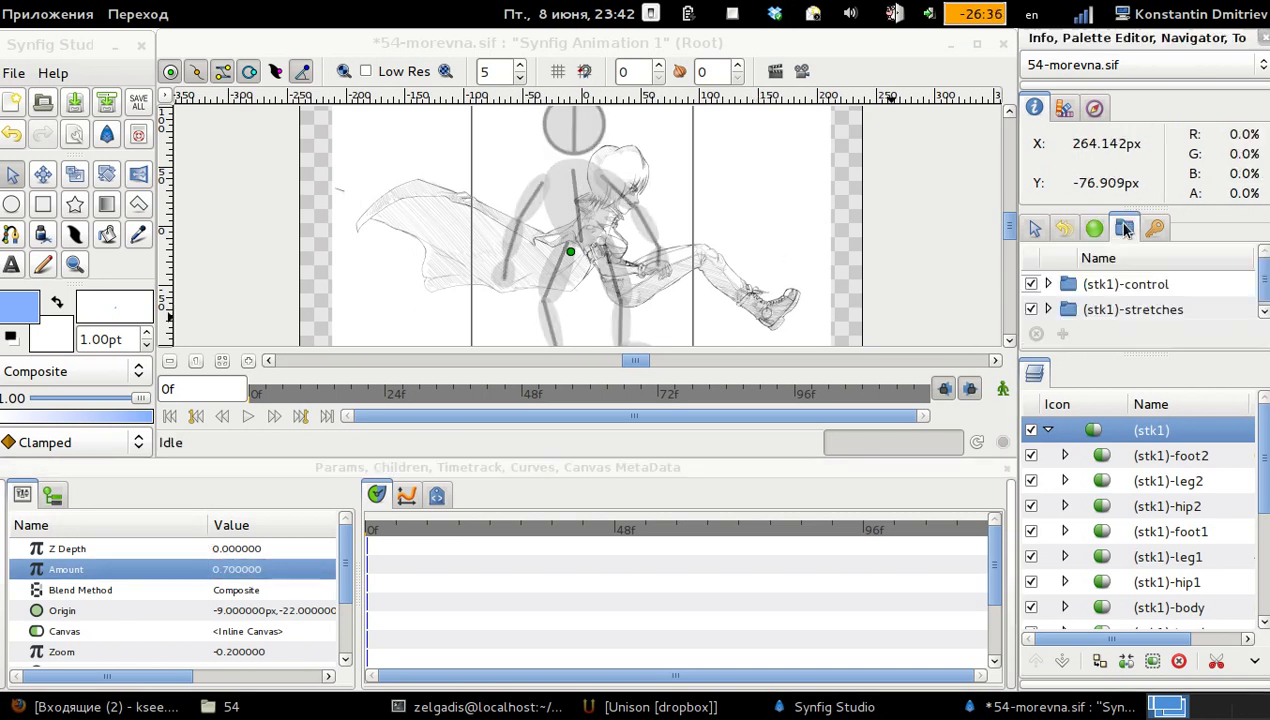
pyautogui.click(1120, 284)
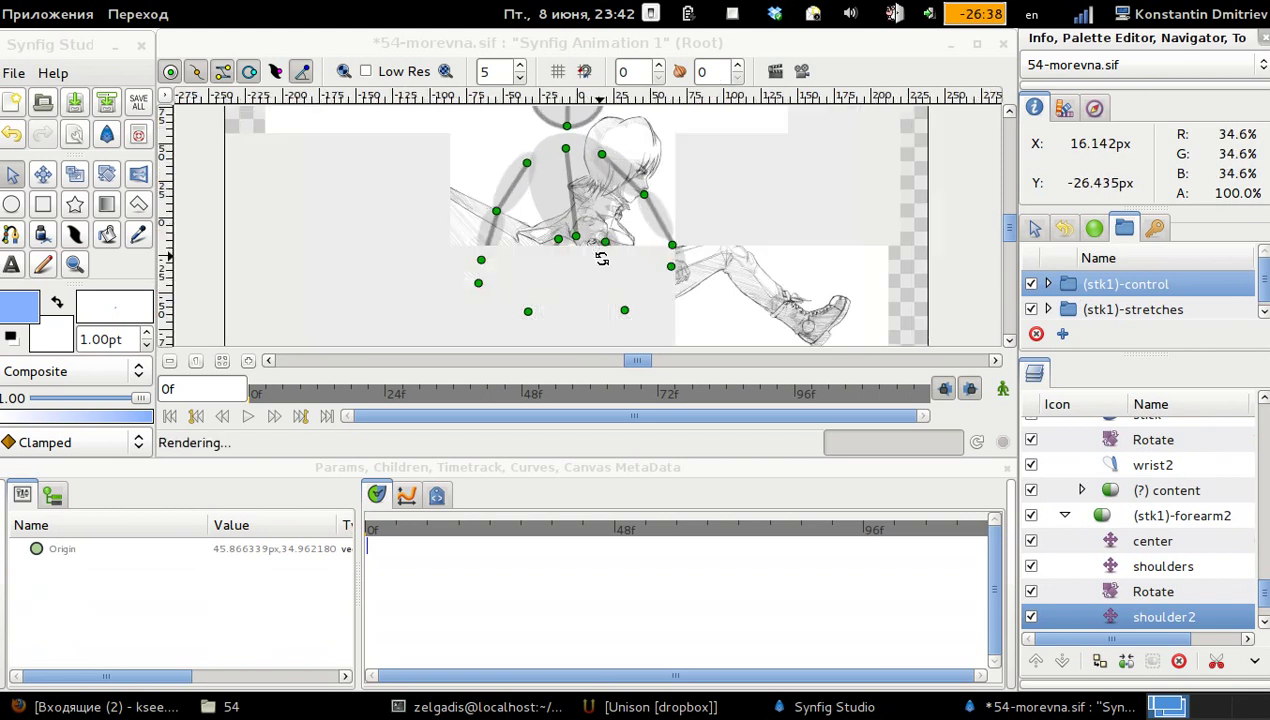
pyautogui.moveTo(576, 277); pyautogui.dragTo(490, 289)
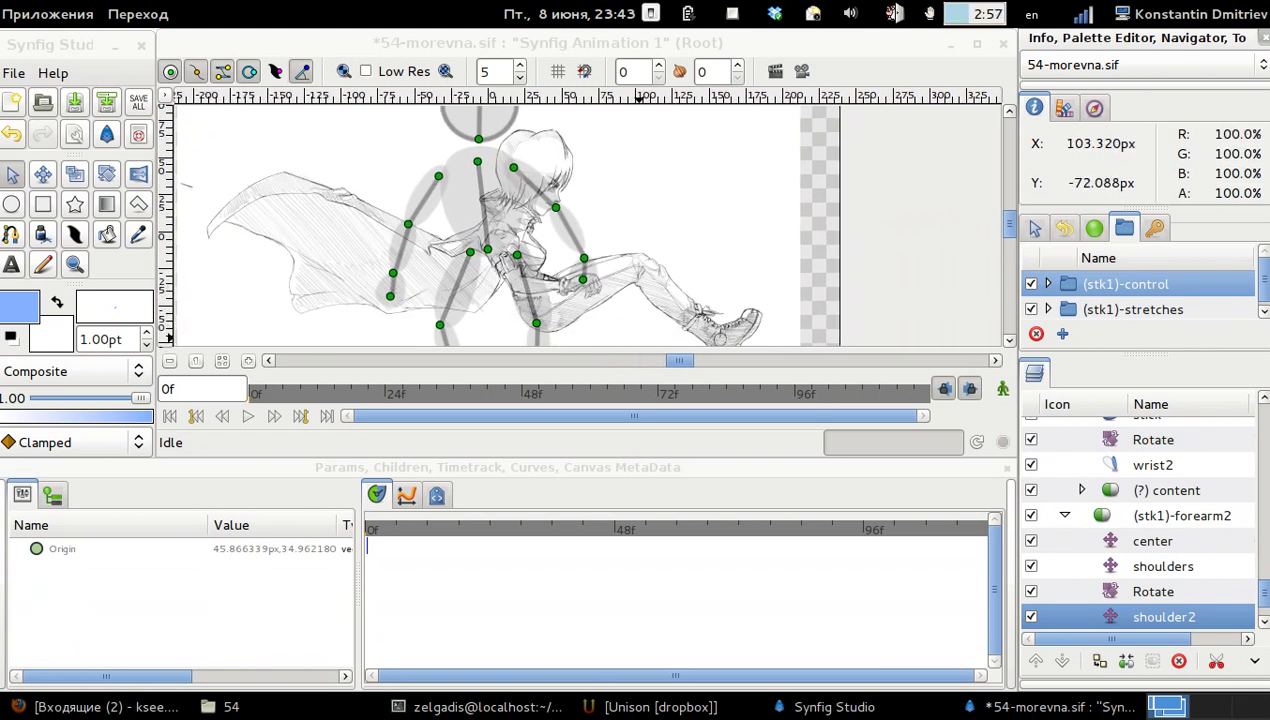
pyautogui.moveTo(487, 250); pyautogui.dragTo(540, 313)
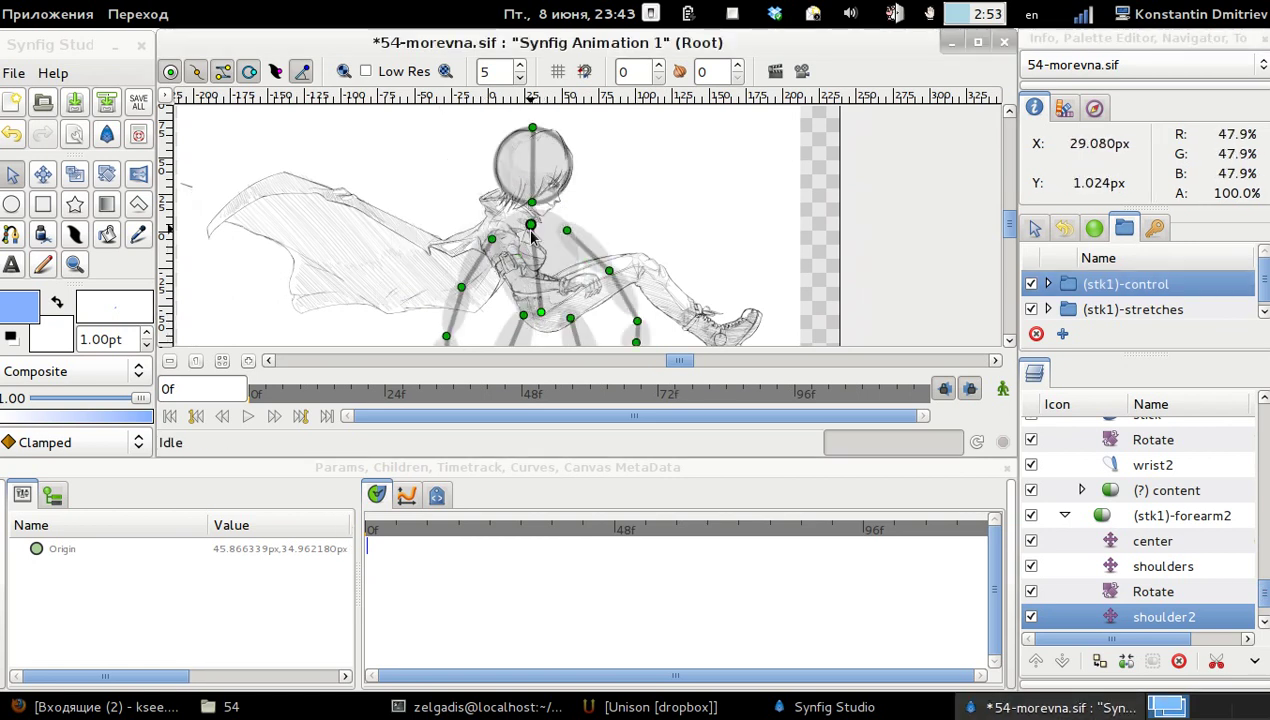
pyautogui.moveTo(505, 225); pyautogui.dragTo(537, 259)
# Step: Align the top and base of the head bone with the sketched head
pyautogui.scroll(3, 511, 248)
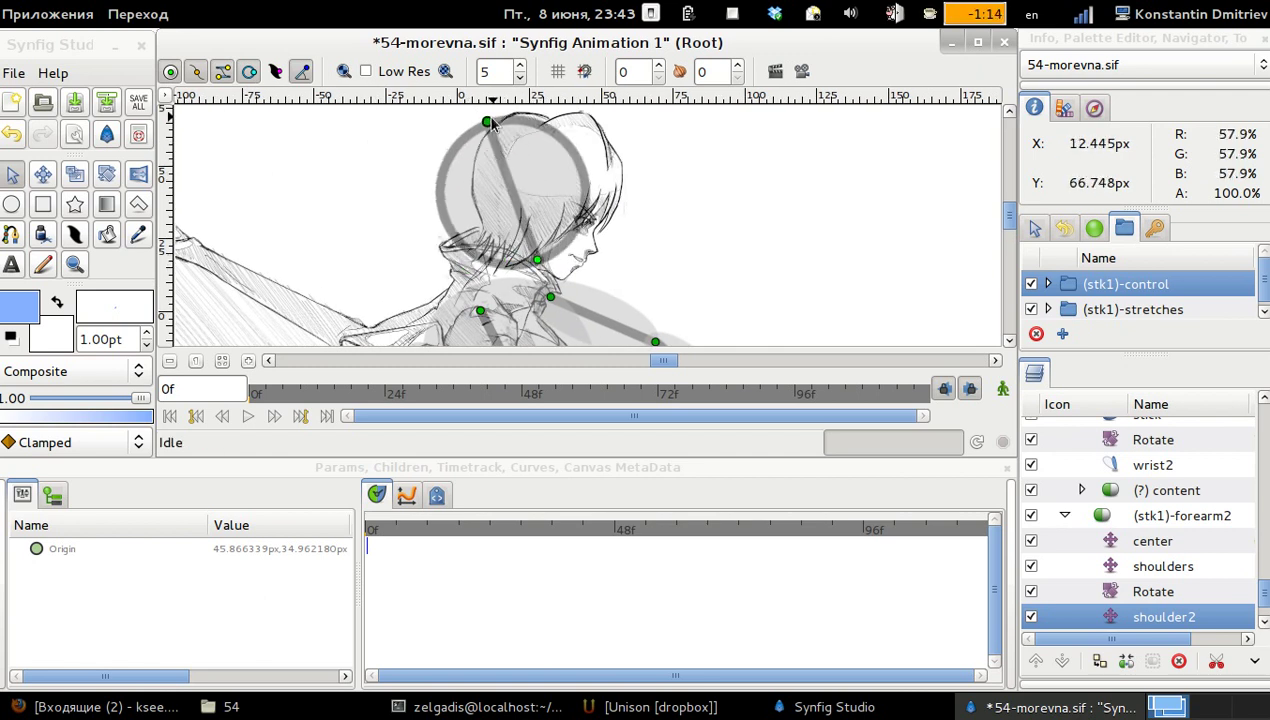
pyautogui.moveTo(571, 124); pyautogui.dragTo(573, 122)
pyautogui.moveTo(531, 262); pyautogui.dragTo(520, 254)
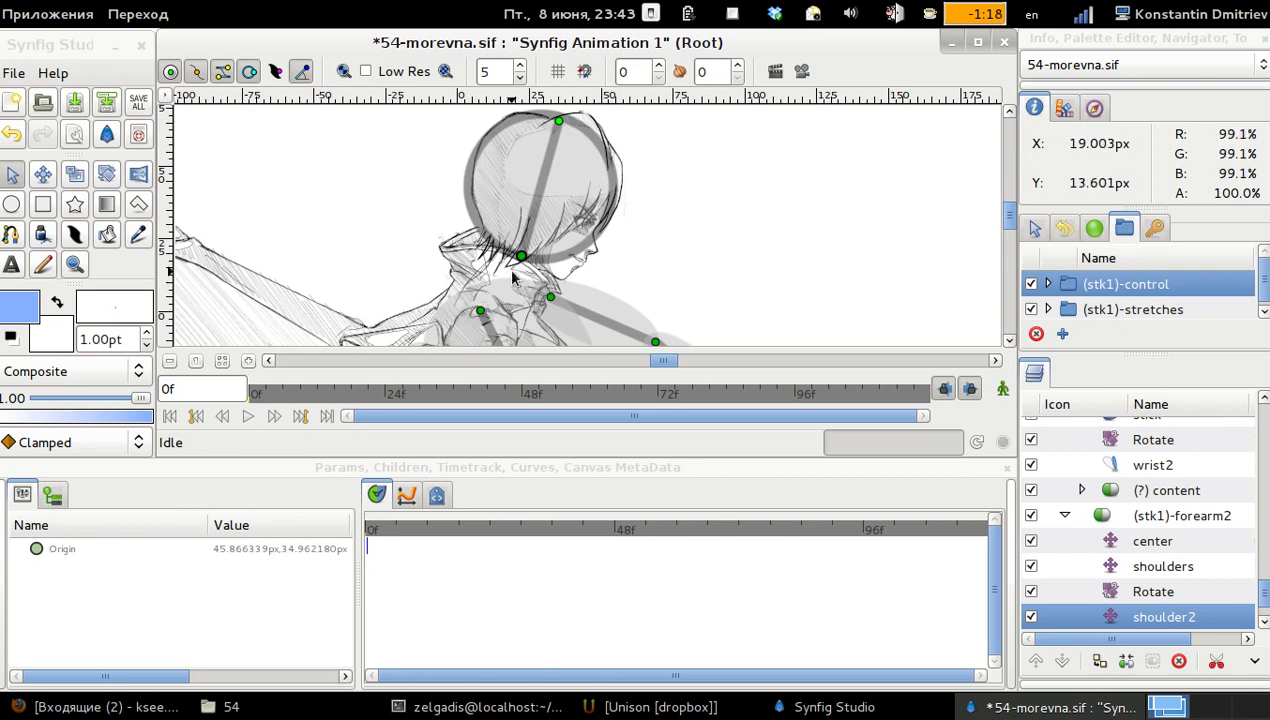
# Step: Fit the nearer arm's shoulder, elbow, wrist and hand handles to the sketched arm, undoing an accidental shift of the skeleton
pyautogui.moveTo(524, 256); pyautogui.dragTo(567, 192)
pyautogui.scroll(-1, 541, 273)
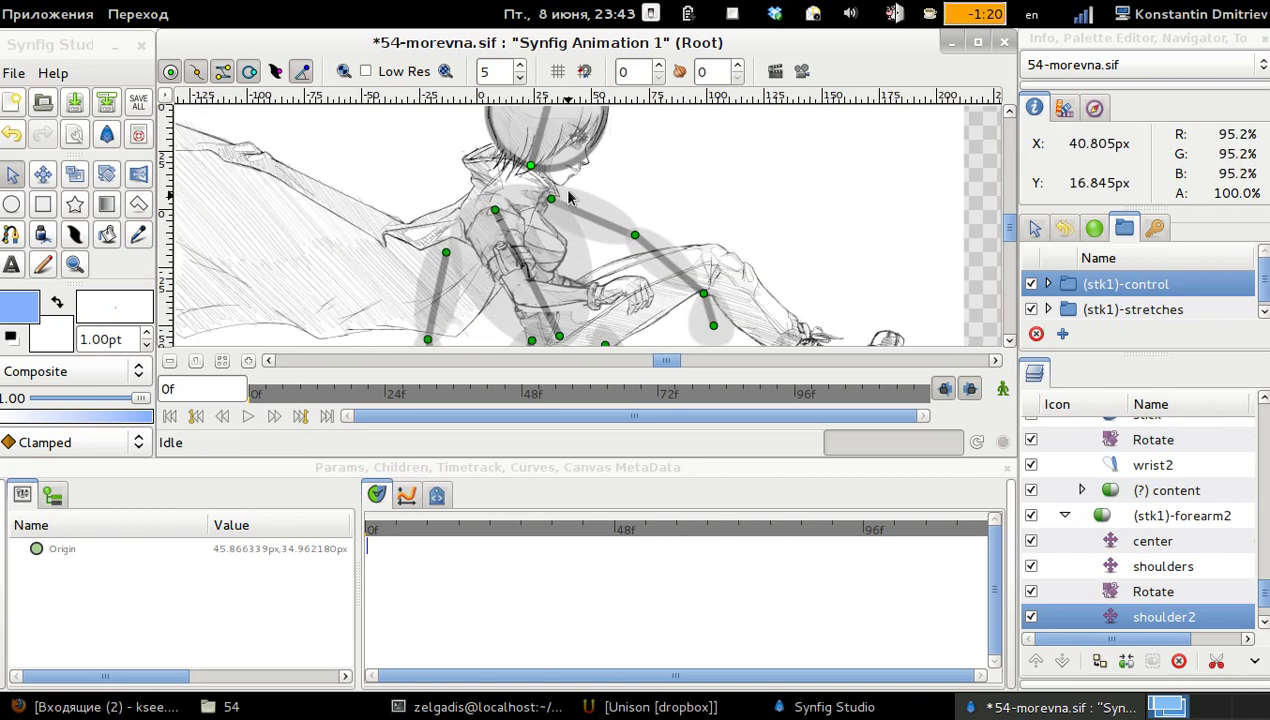
pyautogui.moveTo(571, 263); pyautogui.dragTo(601, 204)
pyautogui.moveTo(473, 216); pyautogui.dragTo(513, 188)
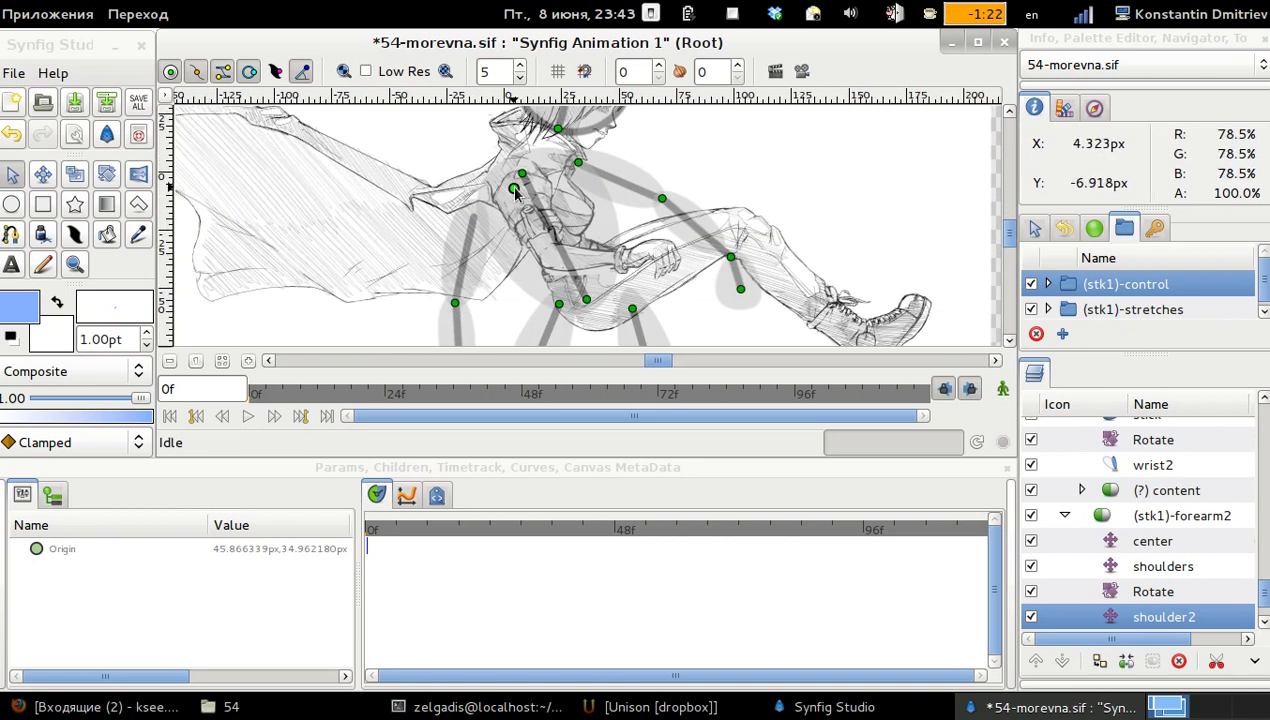
pyautogui.moveTo(548, 258); pyautogui.dragTo(624, 252)
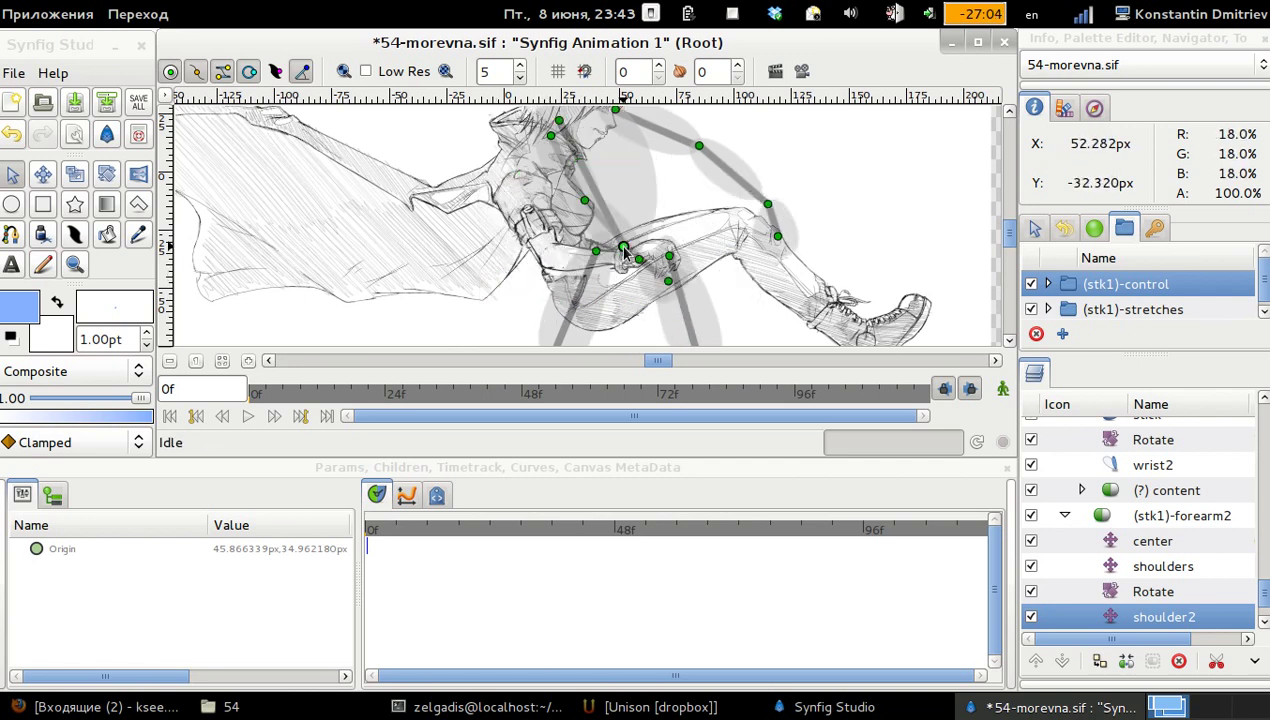
pyautogui.hotkey('ctrl', 'z')
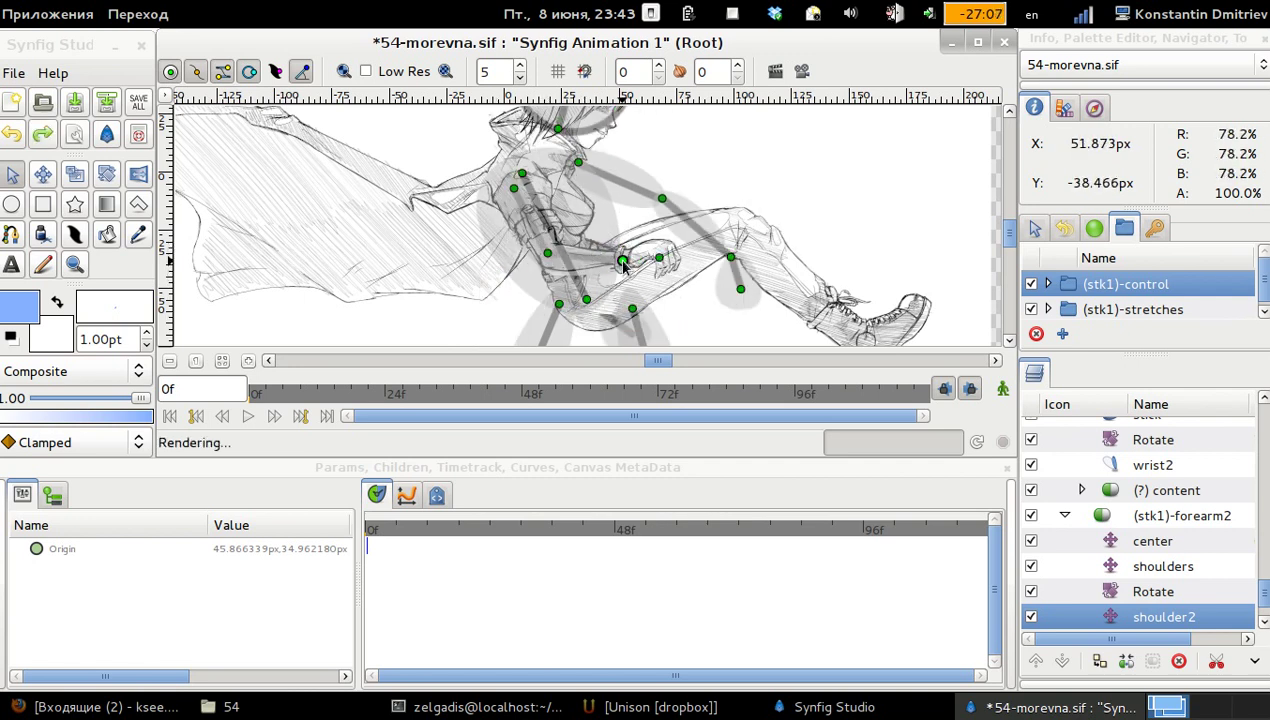
pyautogui.hotkey('ctrl', 'z')
pyautogui.moveTo(665, 254); pyautogui.dragTo(660, 264)
# Step: Fit the other arm's shoulder, elbow, wrist and hand handles to the sketch, moving the overlapping hip handle aside
pyautogui.moveTo(571, 168); pyautogui.dragTo(538, 180)
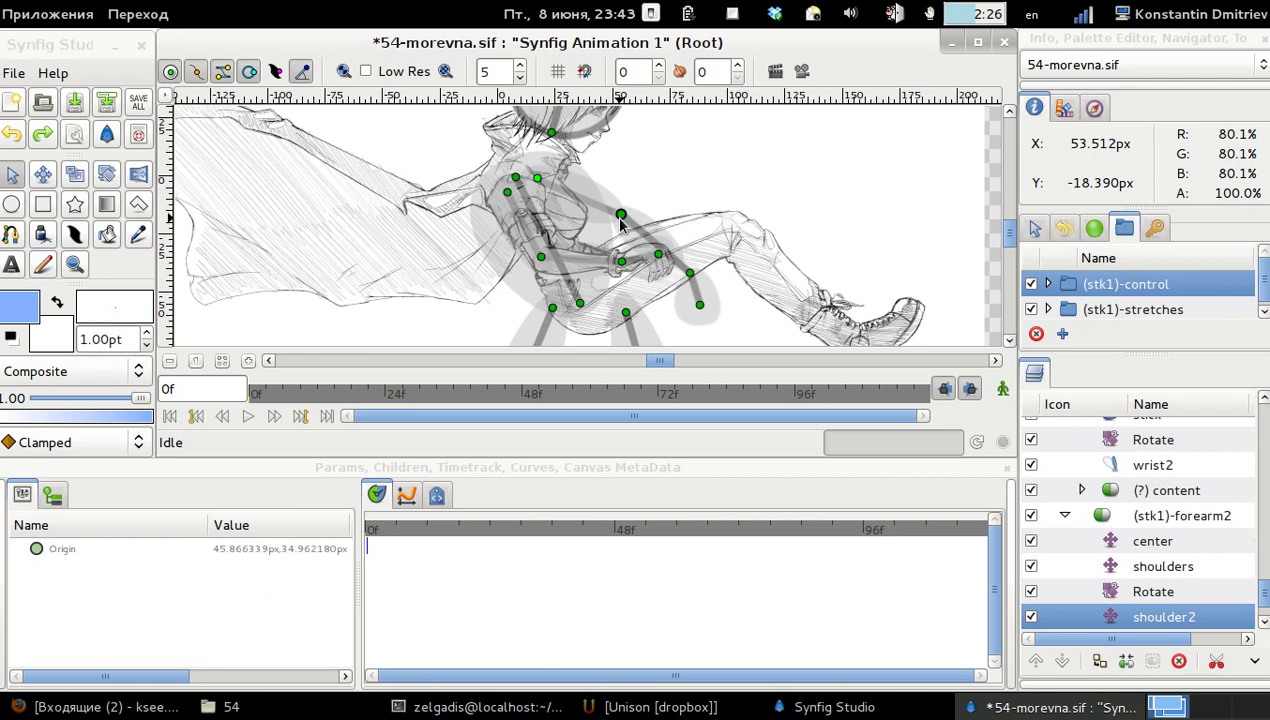
pyautogui.moveTo(619, 215); pyautogui.dragTo(572, 238)
pyautogui.moveTo(593, 321); pyautogui.dragTo(641, 292)
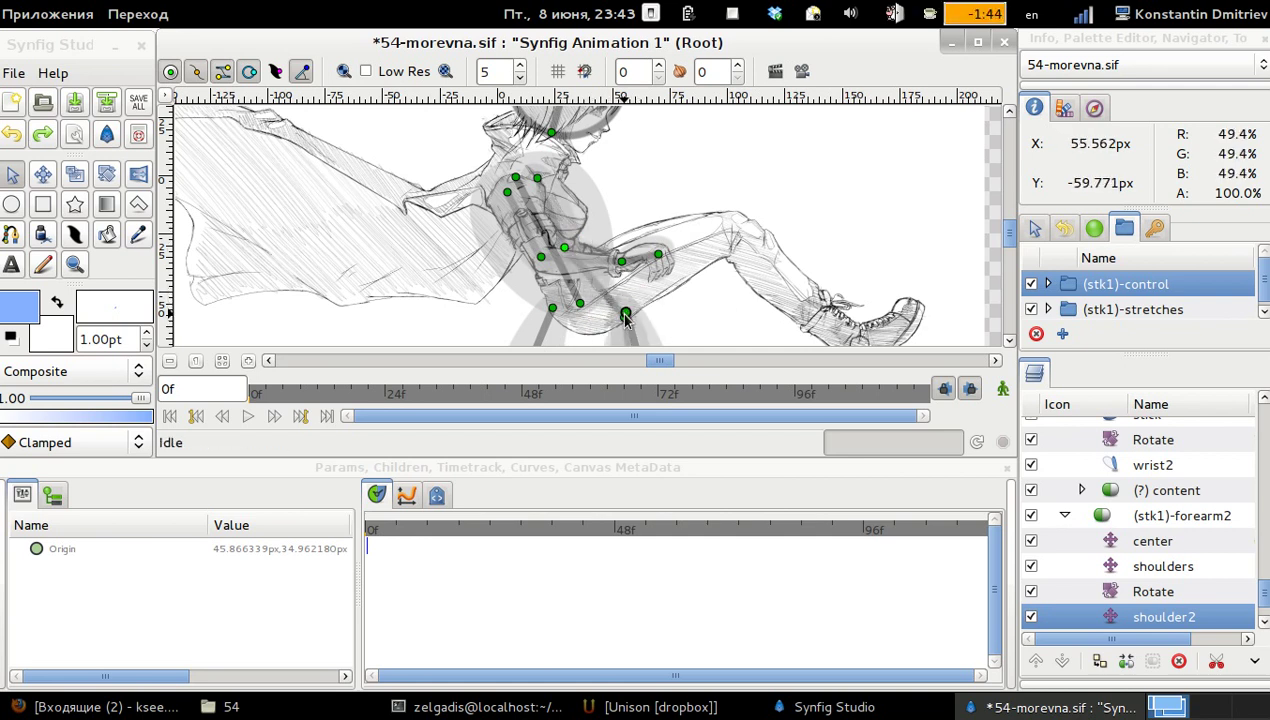
pyautogui.moveTo(658, 255); pyautogui.dragTo(638, 294)
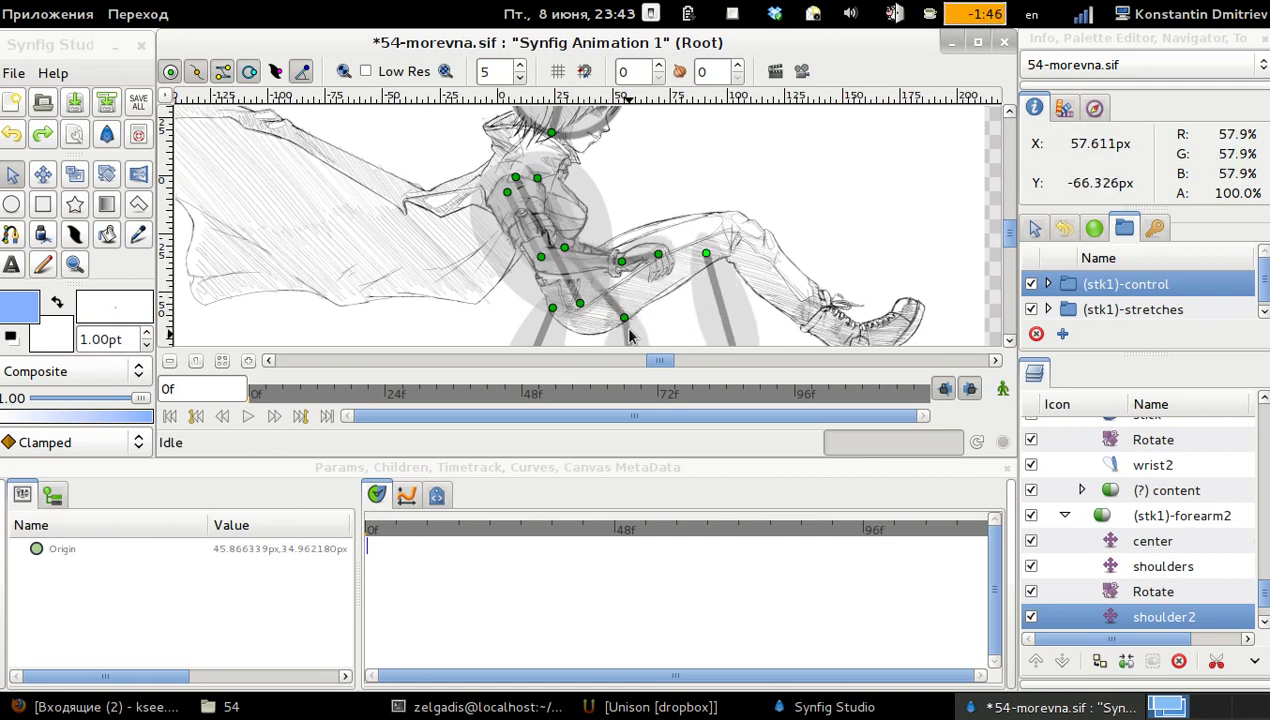
pyautogui.moveTo(639, 246); pyautogui.dragTo(676, 246)
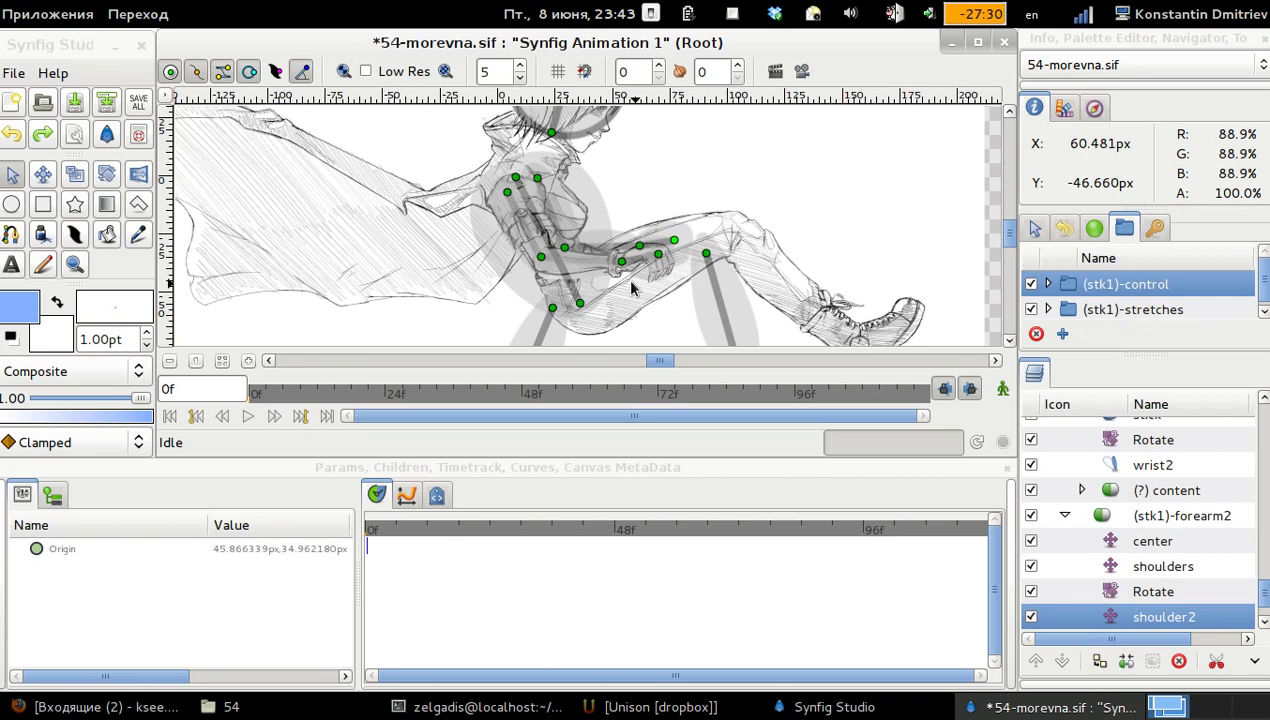
# Step: Fit the forward leg's hip, knee, ankle and foot handles to the sketched leg
pyautogui.scroll(-4, 600, 230)
pyautogui.moveTo(643, 228); pyautogui.dragTo(595, 258)
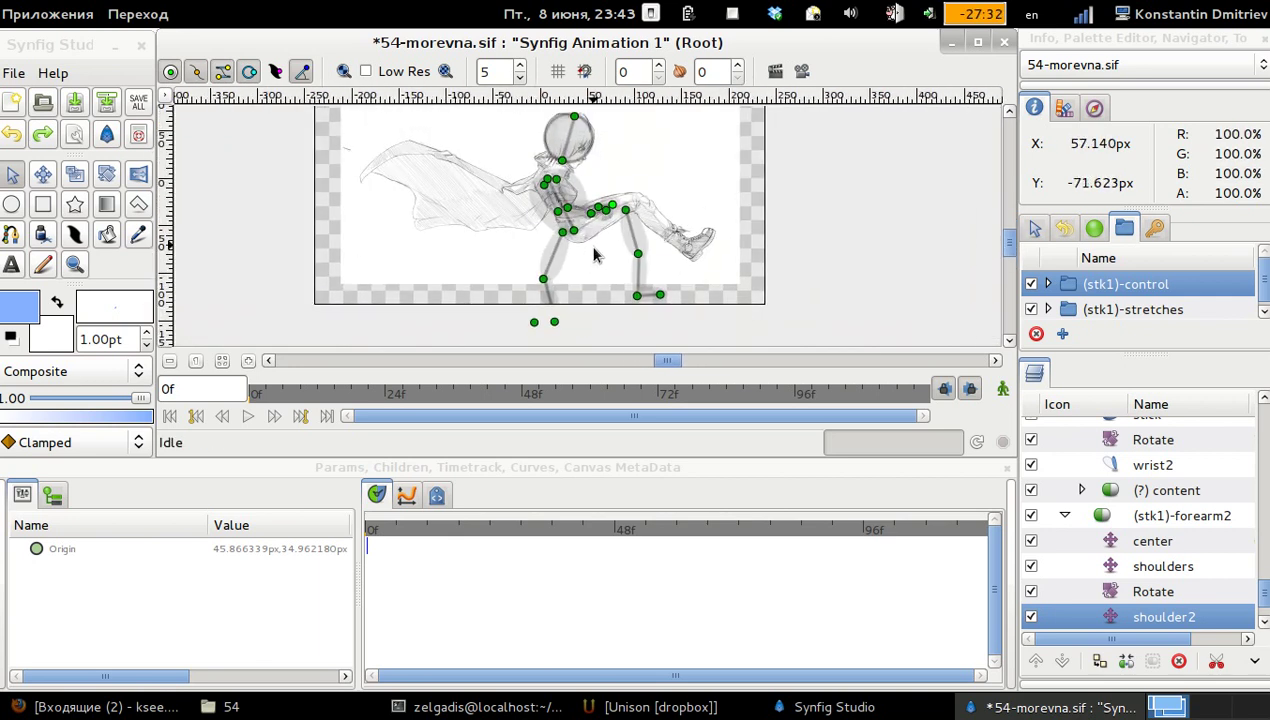
pyautogui.moveTo(626, 213)
pyautogui.mouseDown()
pyautogui.moveTo(596, 237)
pyautogui.moveTo(600, 259)
pyautogui.moveTo(563, 236)
pyautogui.moveTo(583, 261)
pyautogui.moveTo(562, 275)
pyautogui.moveTo(635, 204)
pyautogui.mouseUp()
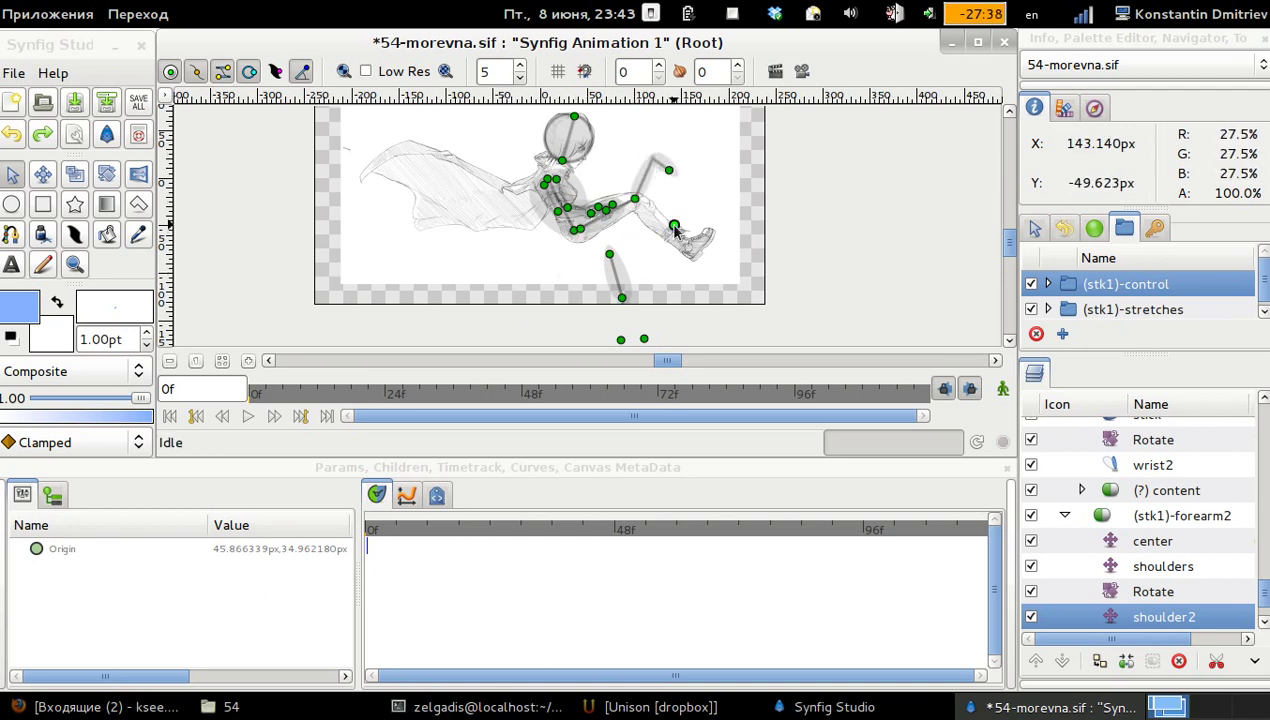
pyautogui.moveTo(694, 257); pyautogui.dragTo(695, 271)
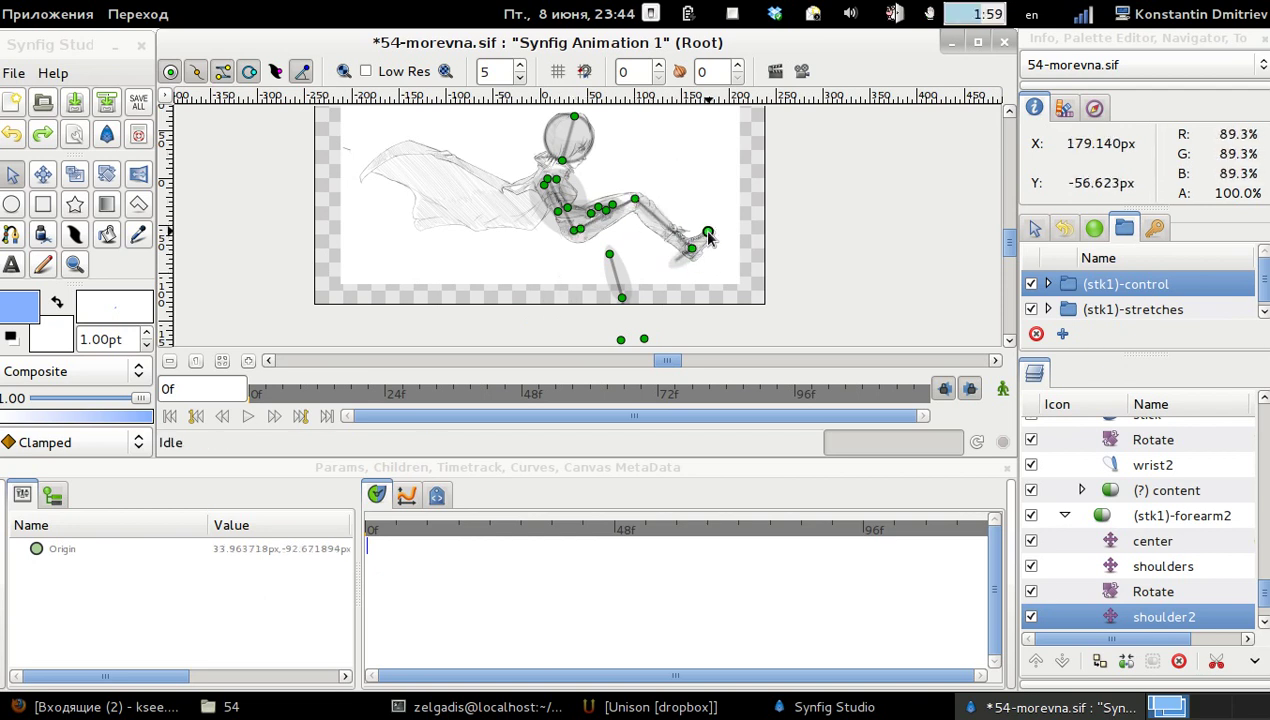
# Step: Fit the remaining leg's hip, knee, ankle and foot handles onto the same sketched leg
pyautogui.keyDown('ctrl'); pyautogui.scroll(1, 709, 268); pyautogui.keyUp('ctrl')
pyautogui.moveTo(586, 257); pyautogui.dragTo(554, 227)
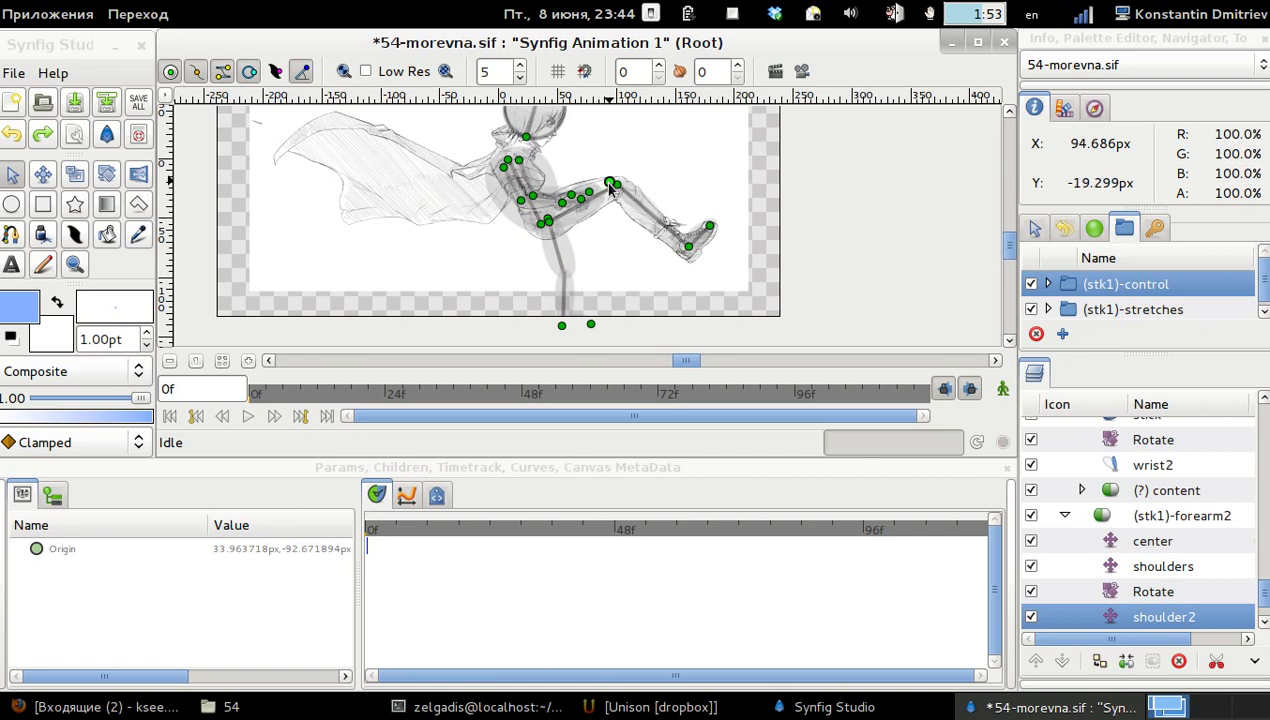
pyautogui.moveTo(610, 187); pyautogui.dragTo(675, 255)
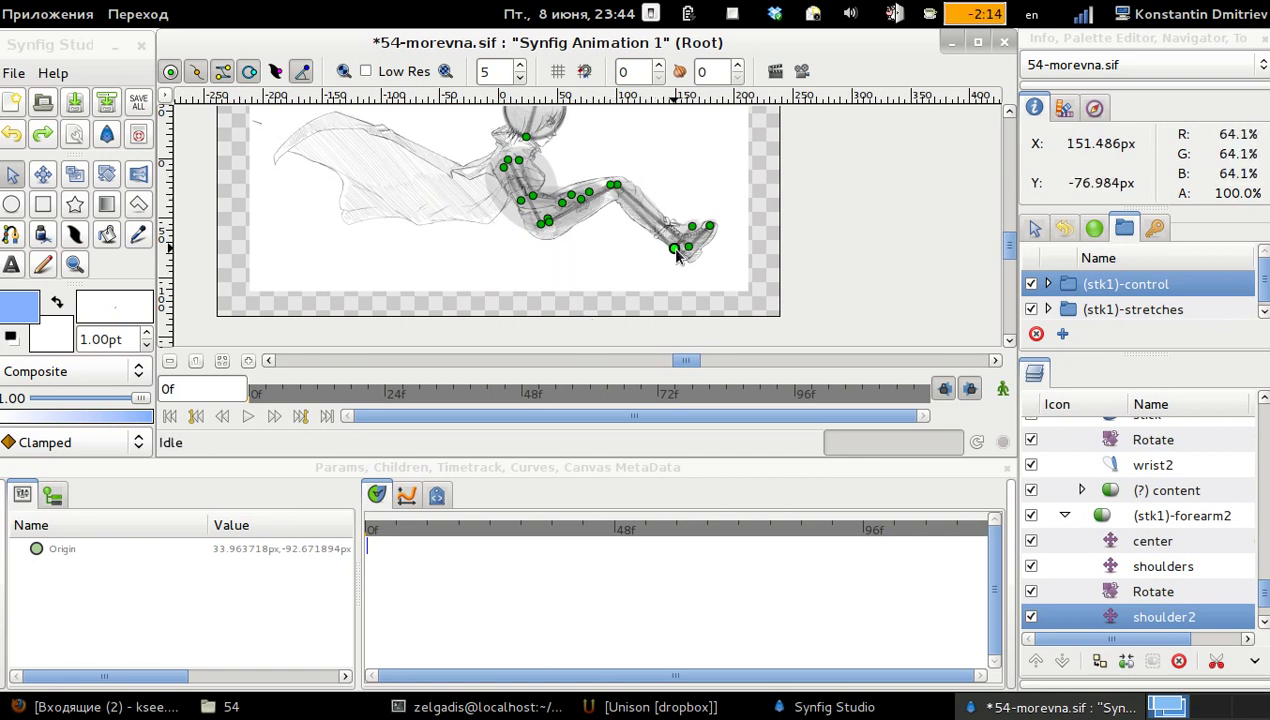
pyautogui.scroll(4, 660, 245)
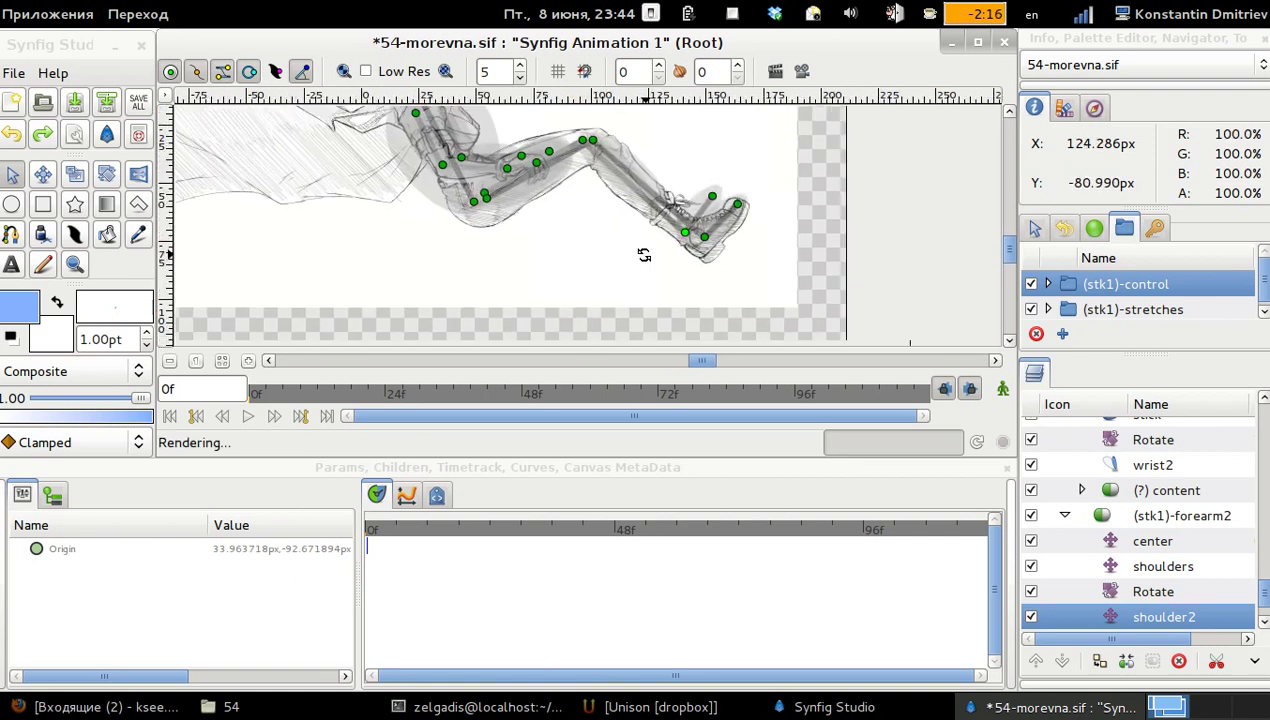
# Step: Select the lower leg's filler region and set its linked (stk1)-fillers-amount value to 1
pyautogui.click(609, 200)
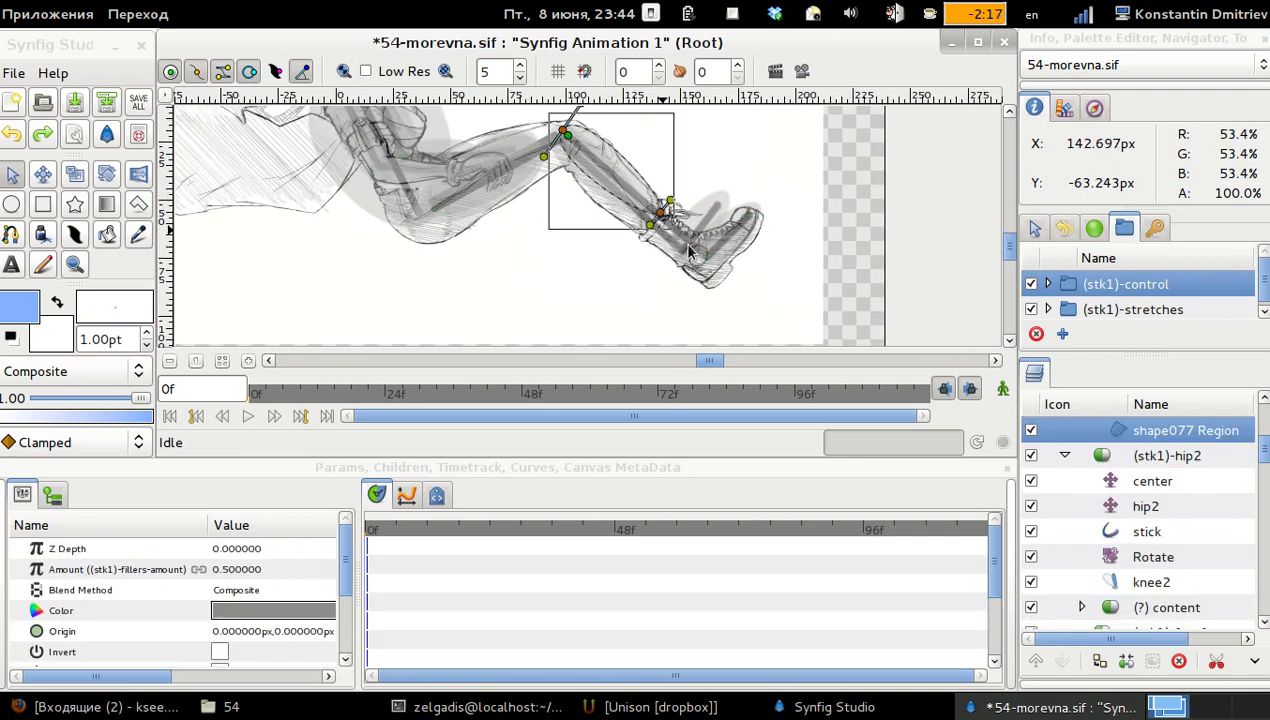
pyautogui.click(628, 222)
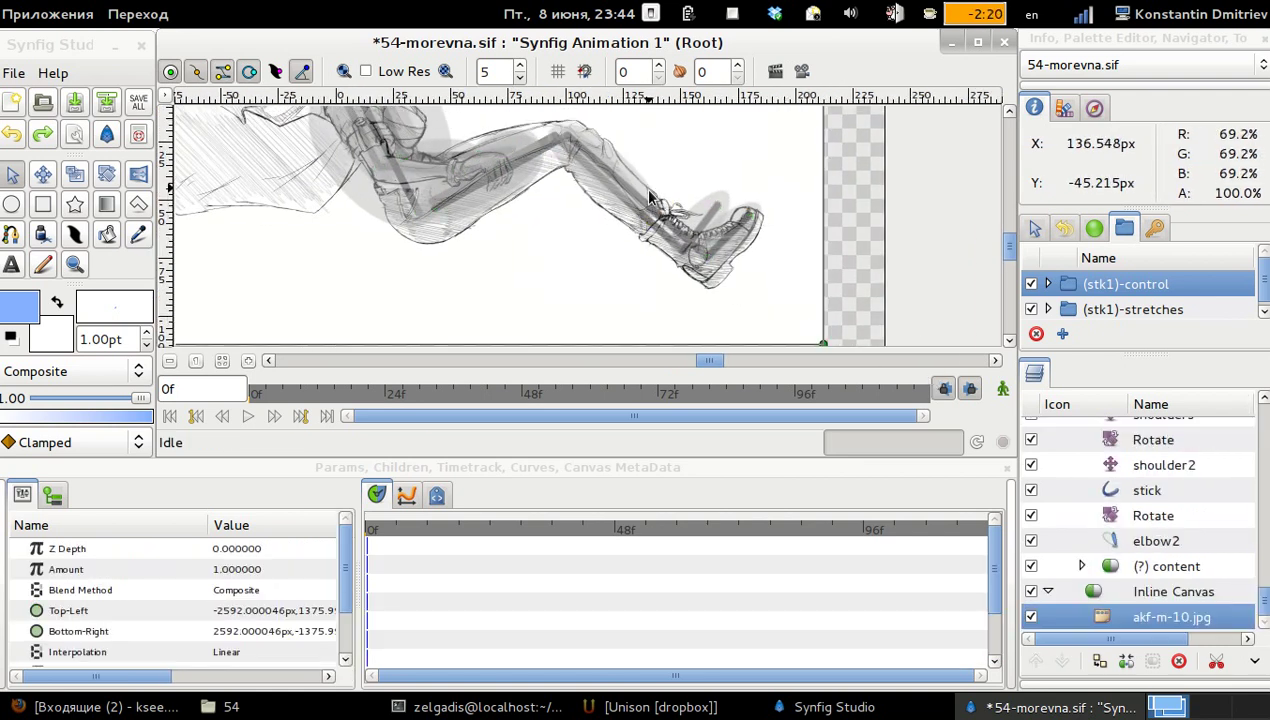
pyautogui.click(640, 200)
pyautogui.click(250, 569)
pyautogui.write('1')
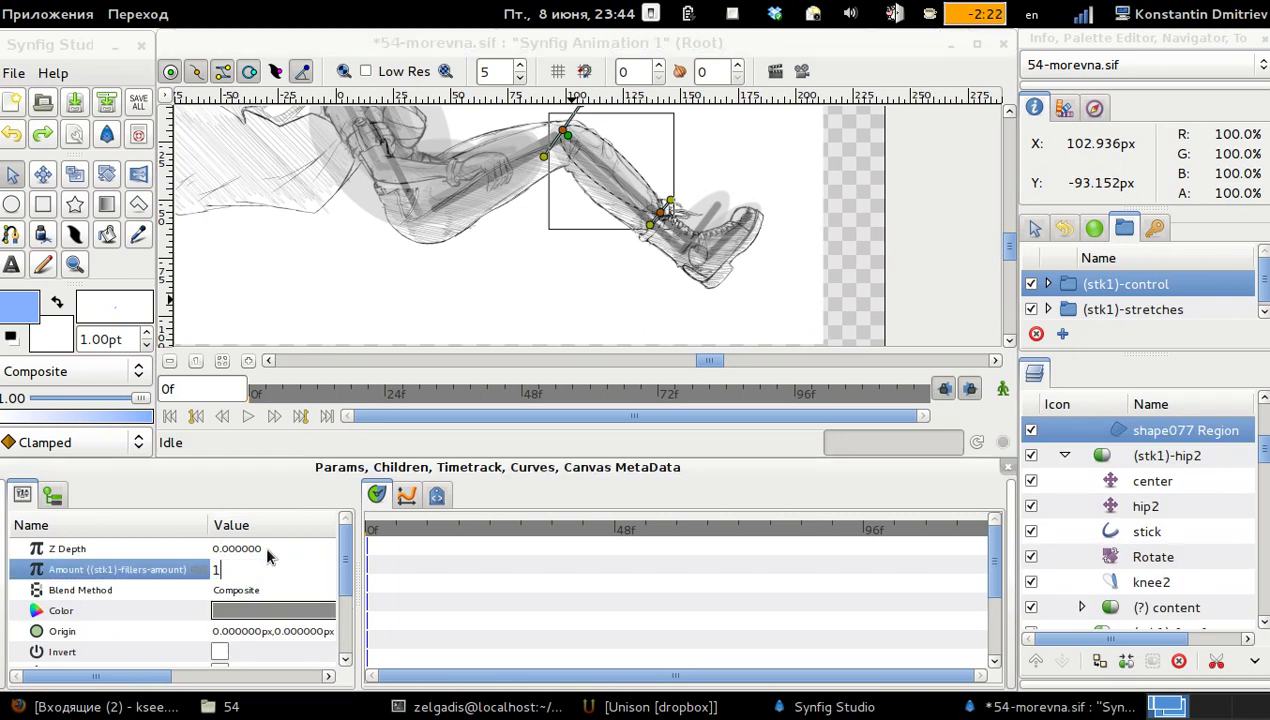
pyautogui.press('Return')
# Step: Collapse and reopen the (stk1) group so that only its bone layers are listed, and select (stk1)-foot2
pyautogui.scroll(-1, 393, 248)
pyautogui.scroll(-1, 405, 243)
pyautogui.moveTo(419, 243); pyautogui.dragTo(475, 276)
pyautogui.scroll(1, 475, 276)
pyautogui.click(485, 176)
pyautogui.moveTo(492, 115); pyautogui.dragTo(450, 132)
pyautogui.moveTo(518, 286); pyautogui.dragTo(562, 286)
pyautogui.scroll(2, 1203, 550)
pyautogui.moveTo(1264, 498); pyautogui.dragTo(1267, 441)
pyautogui.click(1049, 431)
pyautogui.click(1049, 431)
pyautogui.click(1103, 456)
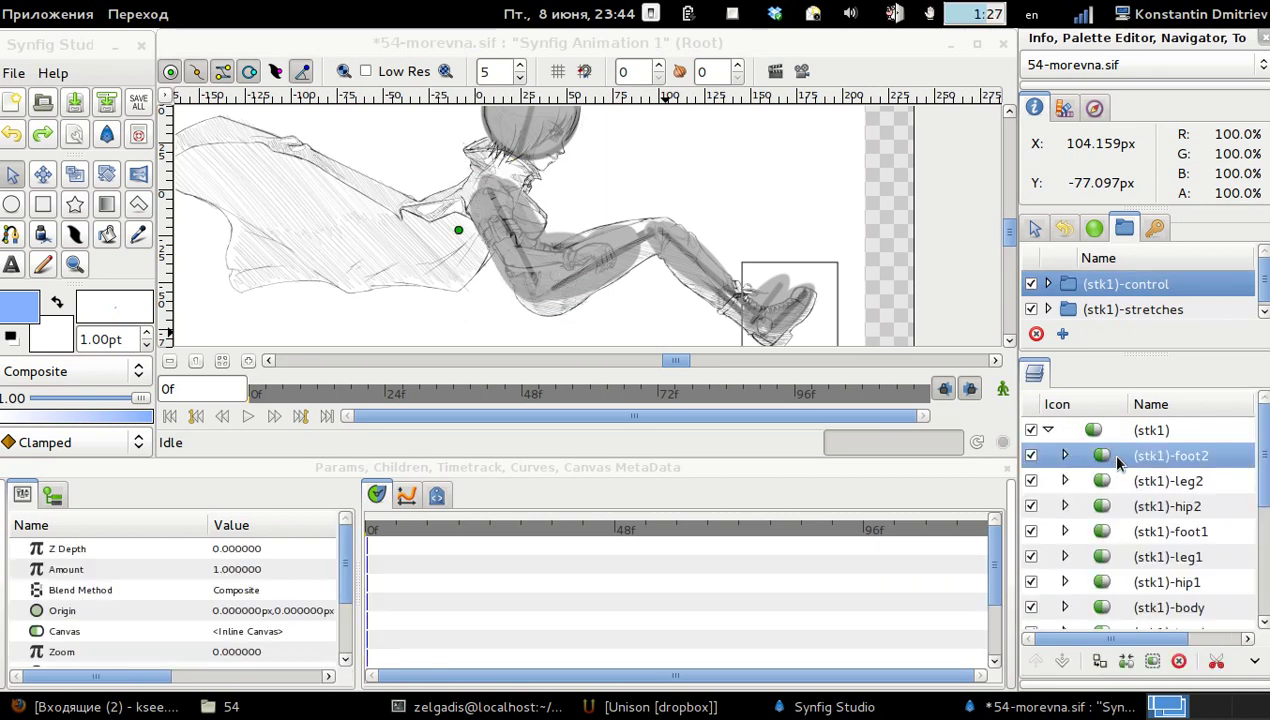
# Step: Toggle the visibility of (stk1)-foot2 off and on to identify which foot it is
pyautogui.keyDown('ctrl'); pyautogui.click(1120, 480); pyautogui.keyUp('ctrl')
pyautogui.click(1115, 464)
pyautogui.click(1031, 457)
pyautogui.click(1031, 457)
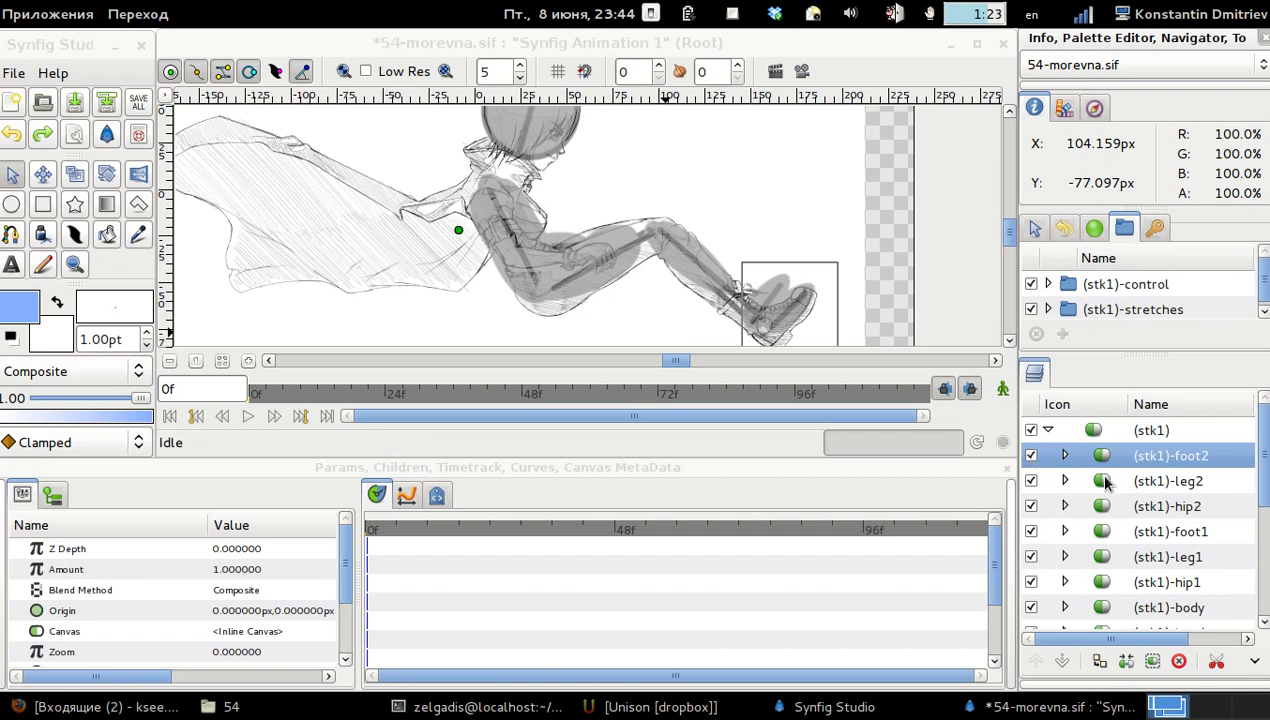
# Step: Select the (stk1)-foot1, (stk1)-leg1 and (stk1)-hip1 layers together and lower them below (stk1)-body
pyautogui.click(1093, 482)
pyautogui.click(1125, 507)
pyautogui.click(1137, 533)
pyautogui.keyDown('ctrl'); pyautogui.click(1147, 558); pyautogui.keyUp('ctrl')
pyautogui.keyDown('ctrl'); pyautogui.click(1150, 577); pyautogui.keyUp('ctrl')
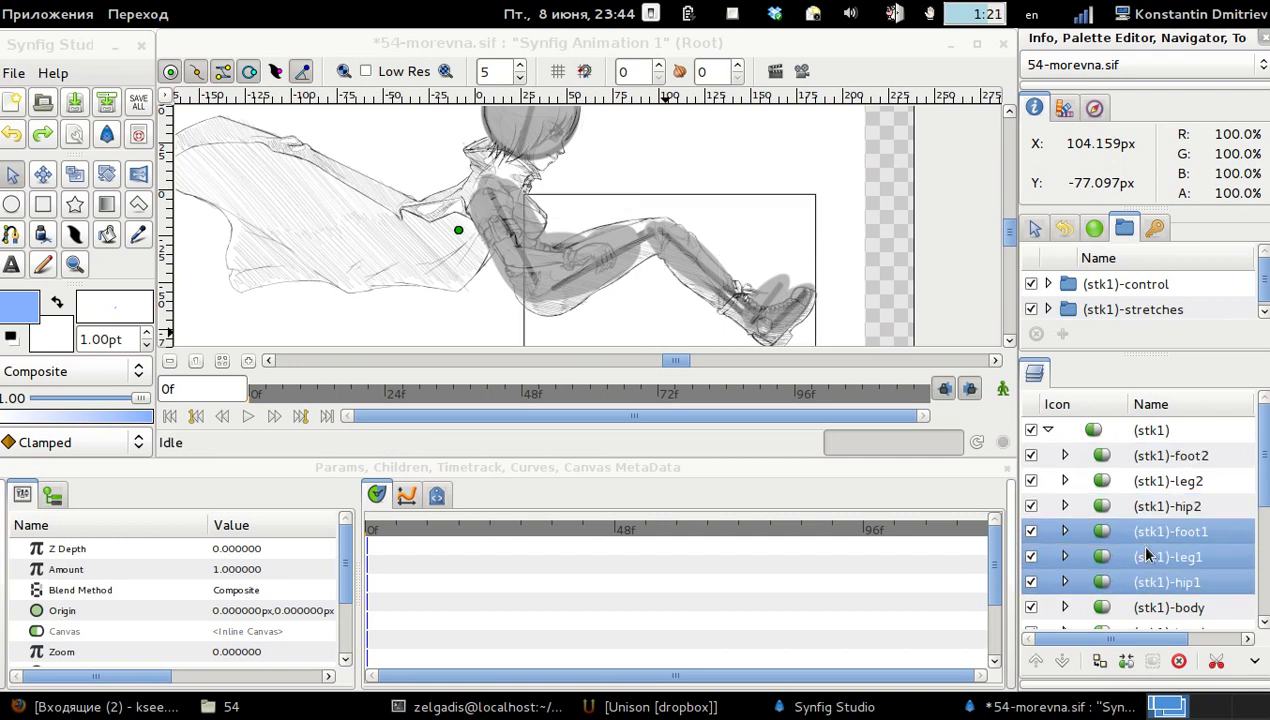
pyautogui.scroll(-2, 1150, 572)
pyautogui.click(1061, 664)
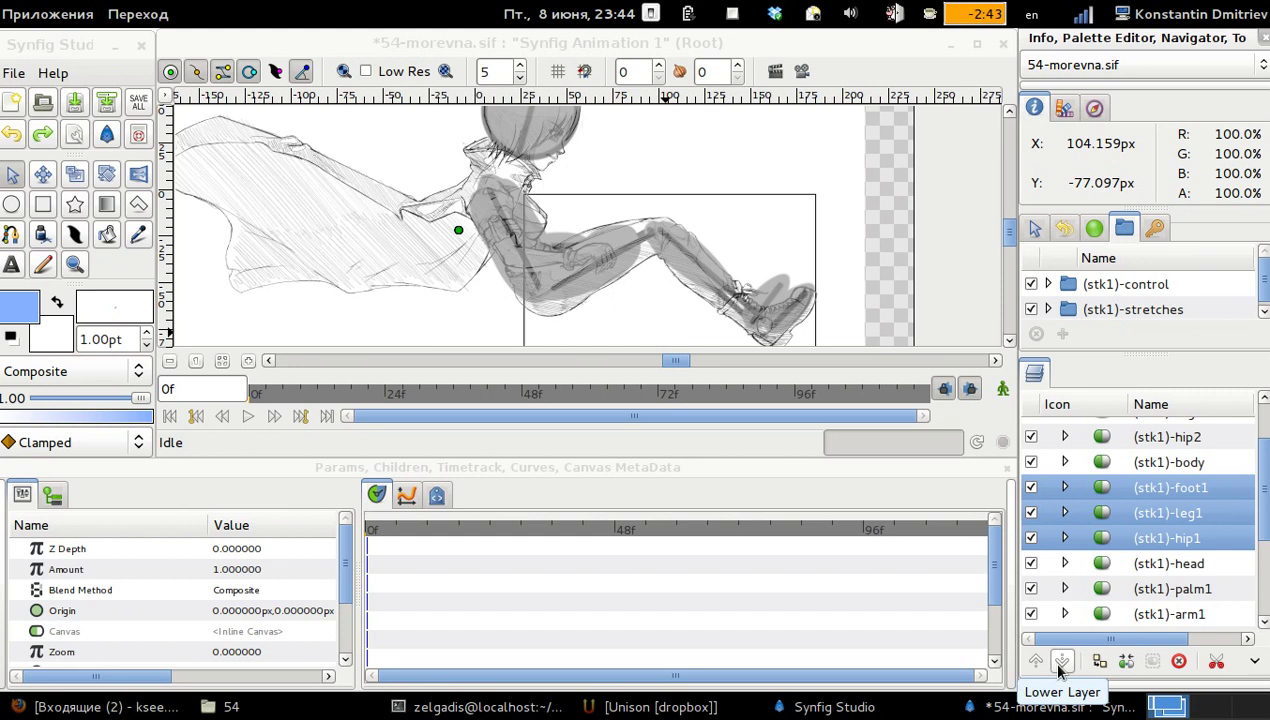
pyautogui.scroll(-1, 1140, 588)
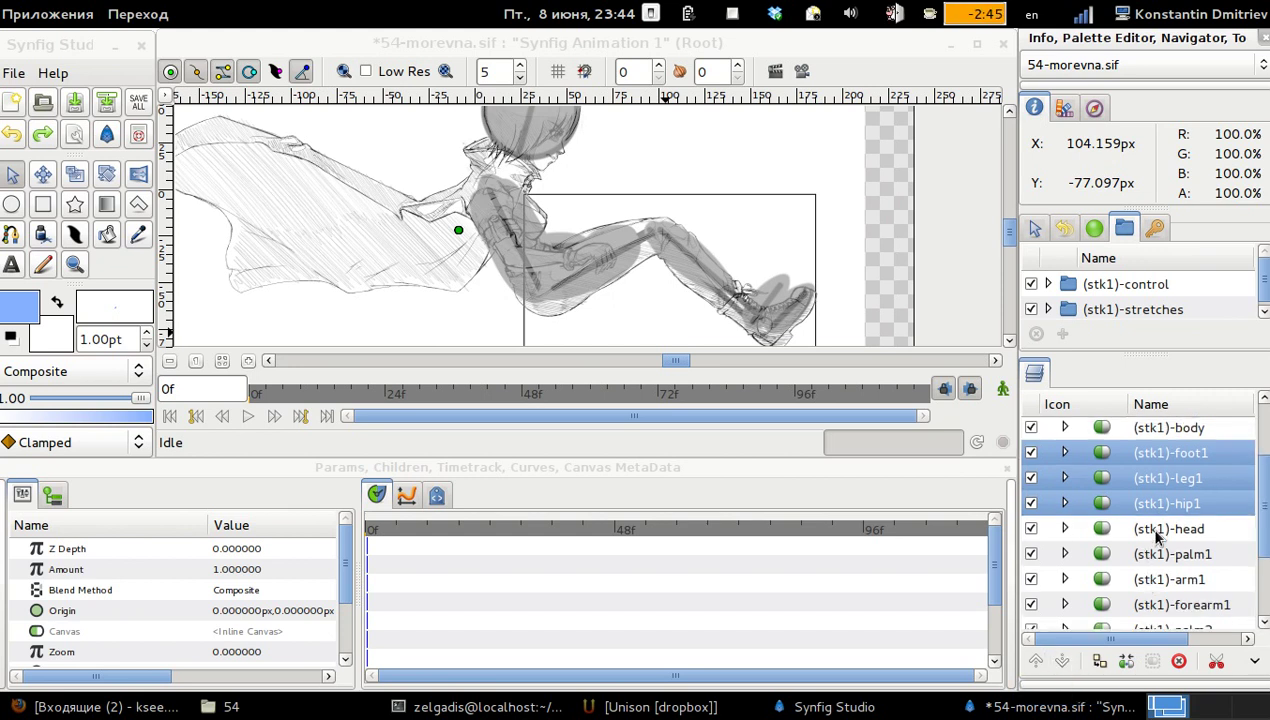
# Step: Check the extents of (stk1)-head and (stk1)-palm1, toggling the palm's visibility to identify it
pyautogui.click(1157, 530)
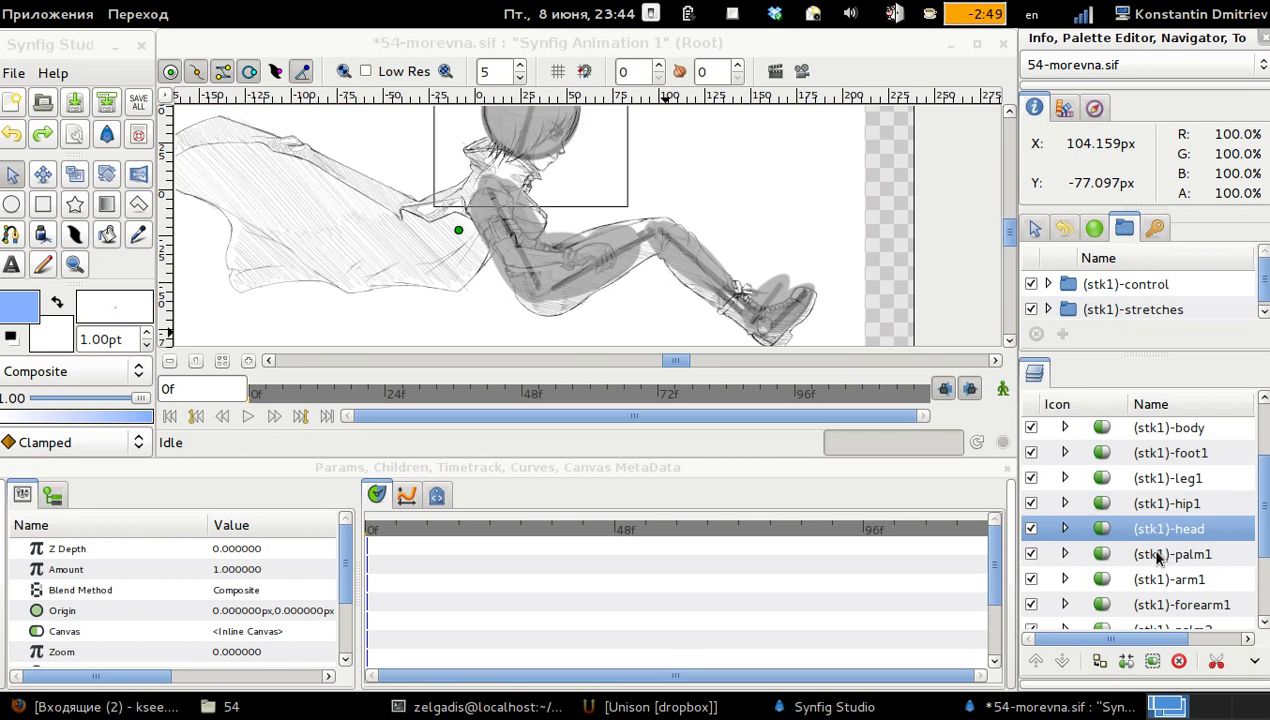
pyautogui.click(1157, 556)
pyautogui.scroll(-1, 1157, 558)
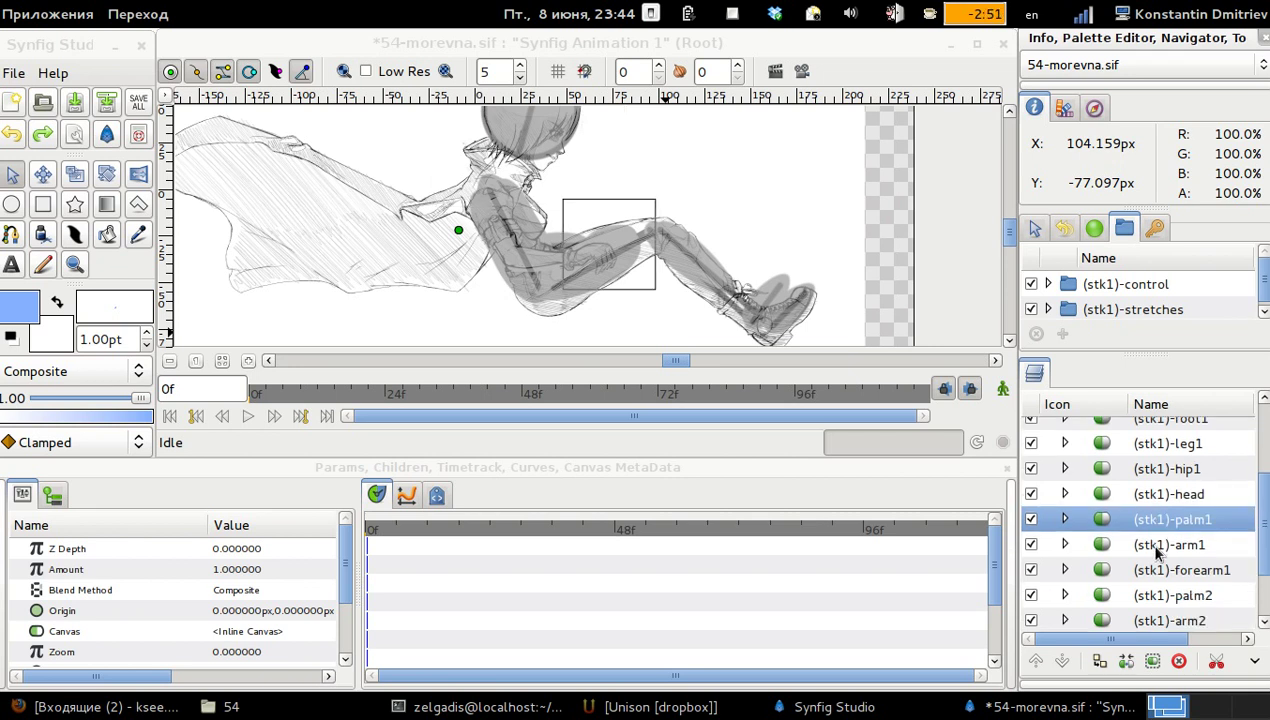
pyautogui.click(1032, 520)
pyautogui.click(1032, 520)
pyautogui.scroll(-1, 1114, 531)
# Step: Select the (stk1)-palm2, (stk1)-arm2 and (stk1)-forearm2 layers together and raise them above (stk1)-body
pyautogui.click(1156, 554)
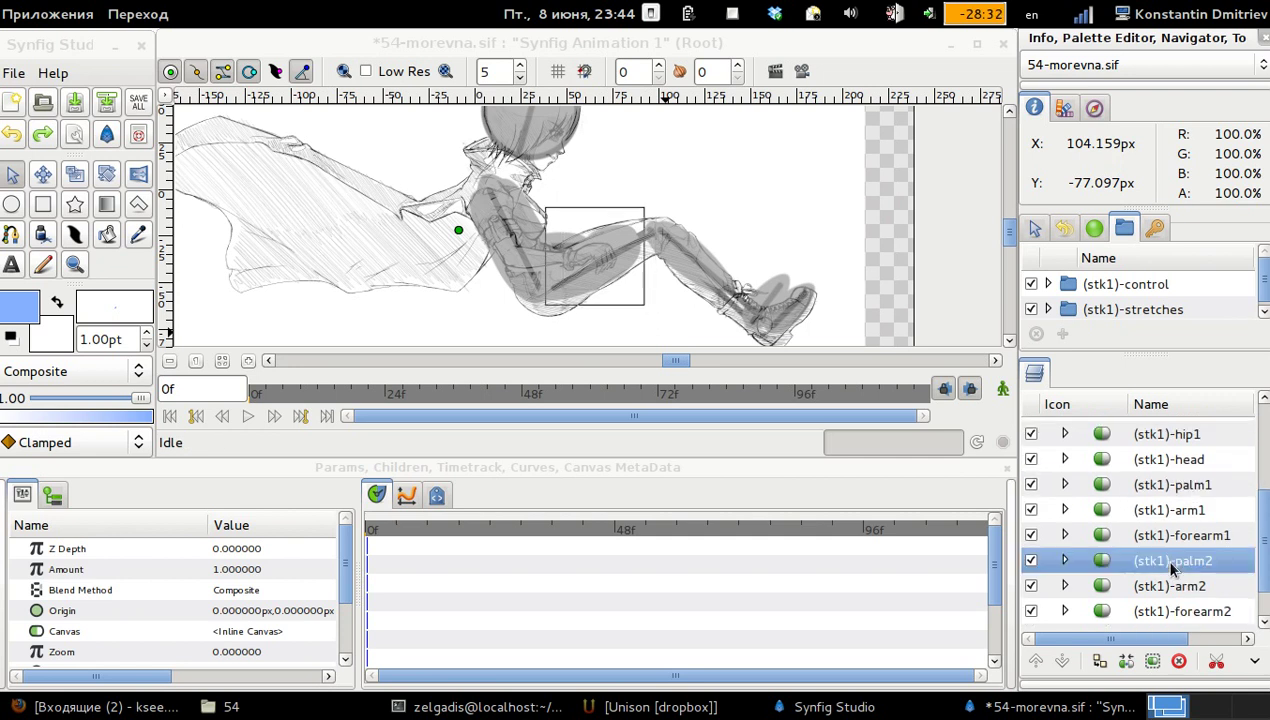
pyautogui.scroll(-2, 1156, 554)
pyautogui.keyDown('shift'); pyautogui.click(1164, 576); pyautogui.keyUp('shift')
pyautogui.click(1036, 661)
pyautogui.click(1036, 661)
pyautogui.click(1036, 661)
pyautogui.click(1036, 661)
pyautogui.scroll(3, 1117, 552)
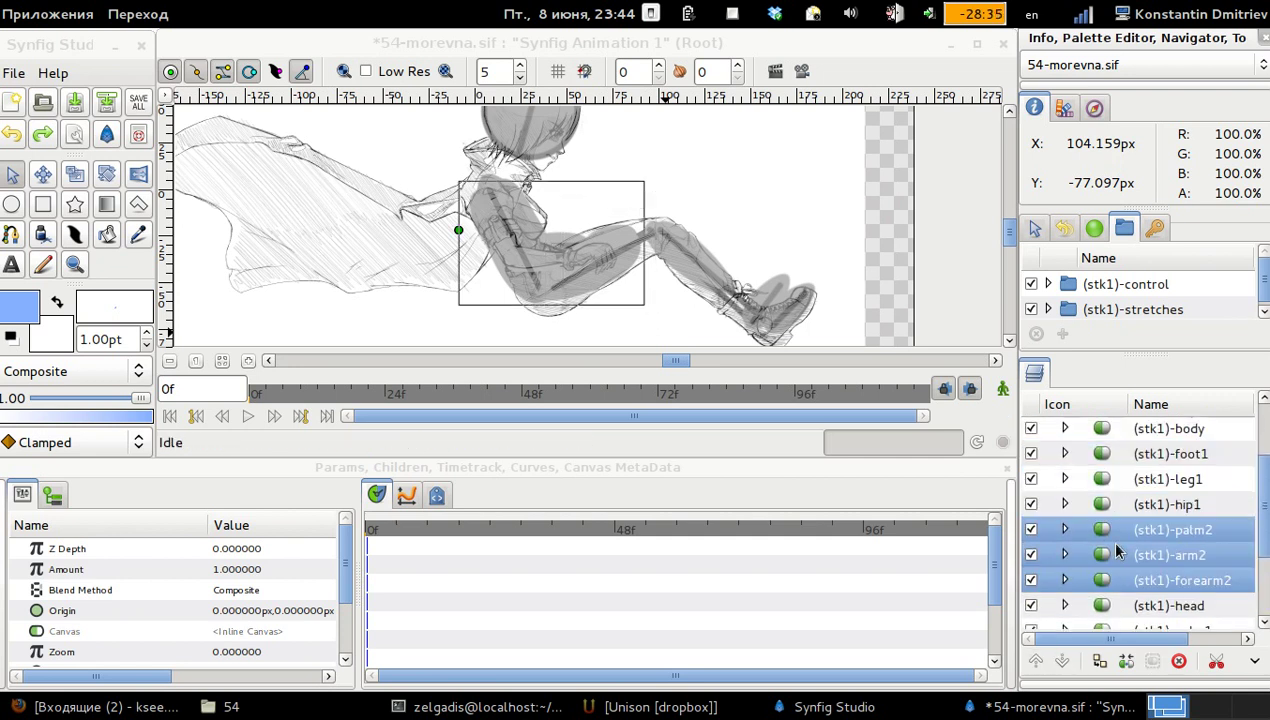
pyautogui.click(1036, 661)
pyautogui.click(1036, 661)
pyautogui.click(1036, 661)
pyautogui.click(1036, 661)
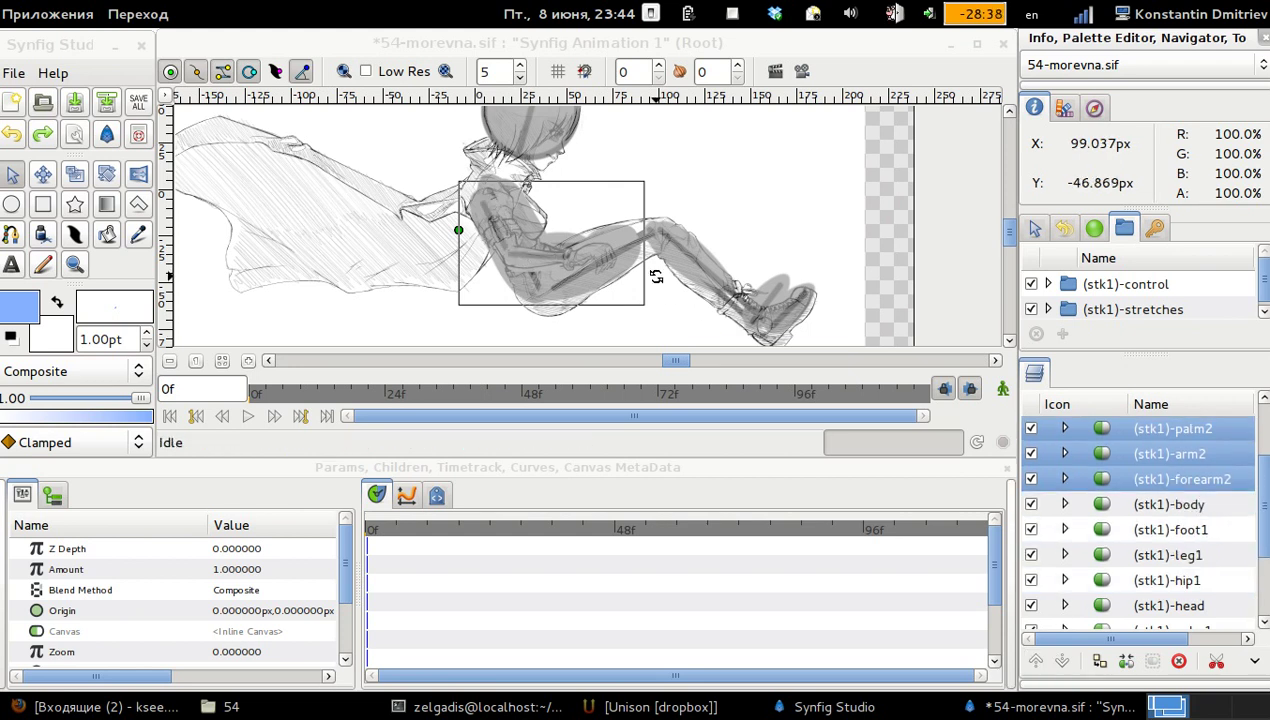
# Step: Select (stk1)-arm2 and examine how the arm, hip and foot fillers overlap on the sketch
pyautogui.scroll(1, 658, 275)
pyautogui.click(1127, 460)
pyautogui.click(1116, 432)
pyautogui.click(1118, 455)
pyautogui.scroll(-1, 704, 232)
pyautogui.scroll(2, 703, 230)
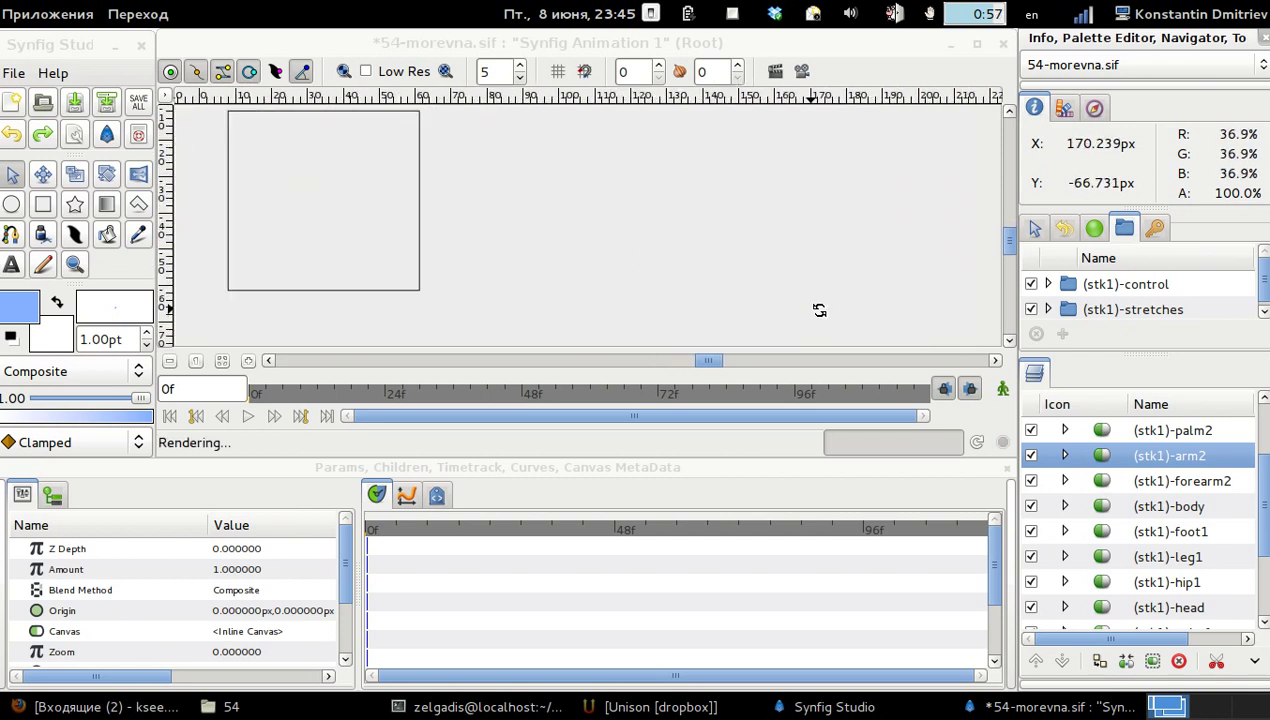
pyautogui.scroll(-1, 777, 306)
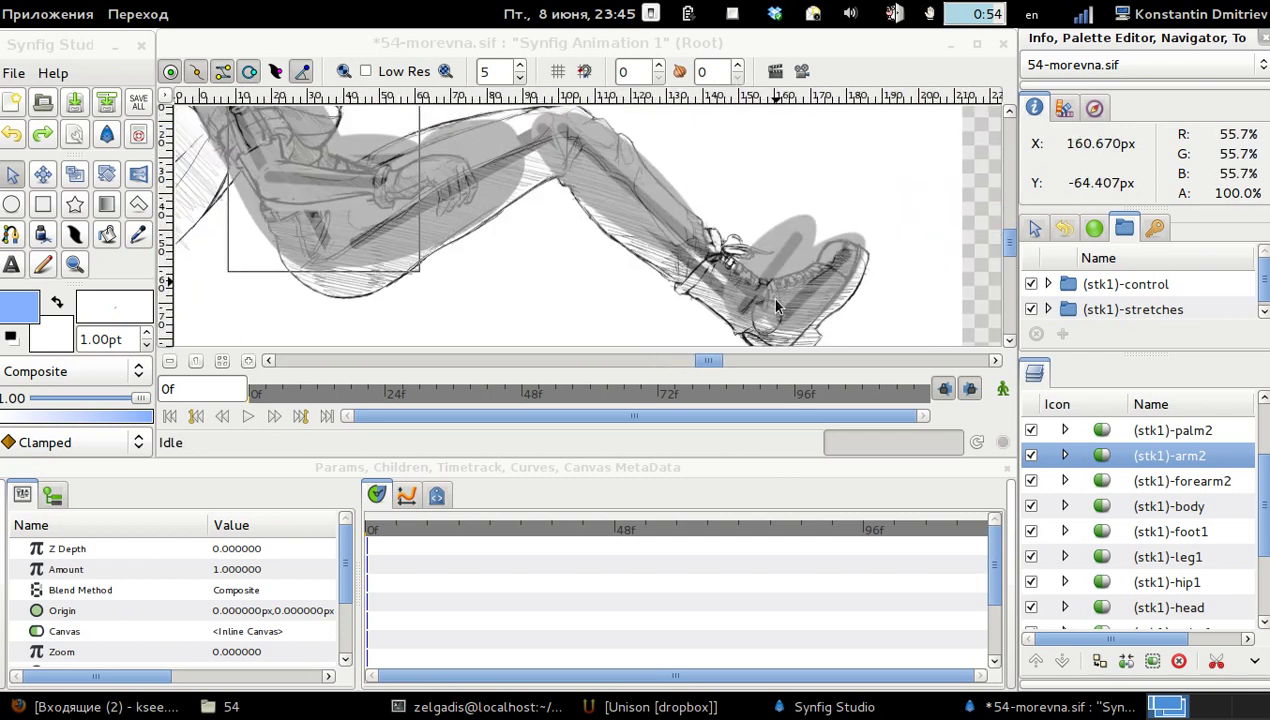
pyautogui.scroll(-1, 777, 305)
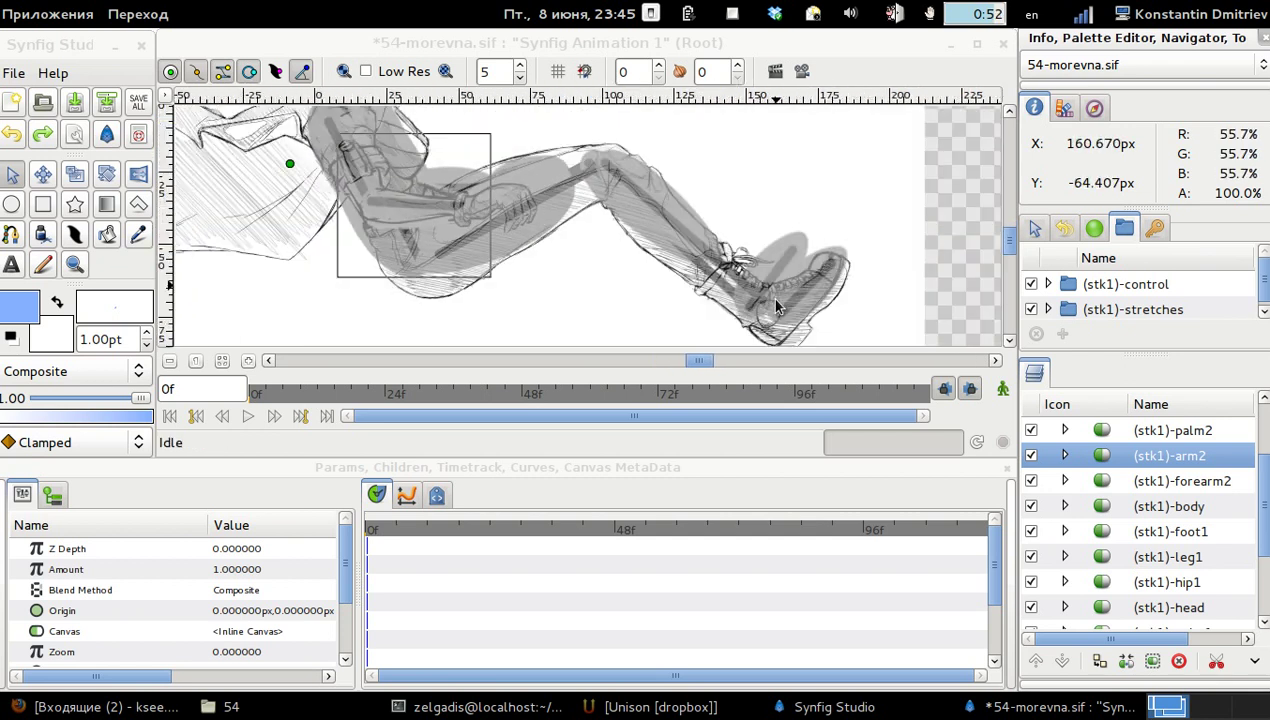
# Step: Identify the thigh layer (stk1)-hip2 by toggling its visibility, and raise it to the start of the (stk1) group
pyautogui.click(560, 226)
pyautogui.scroll(3, 1250, 515)
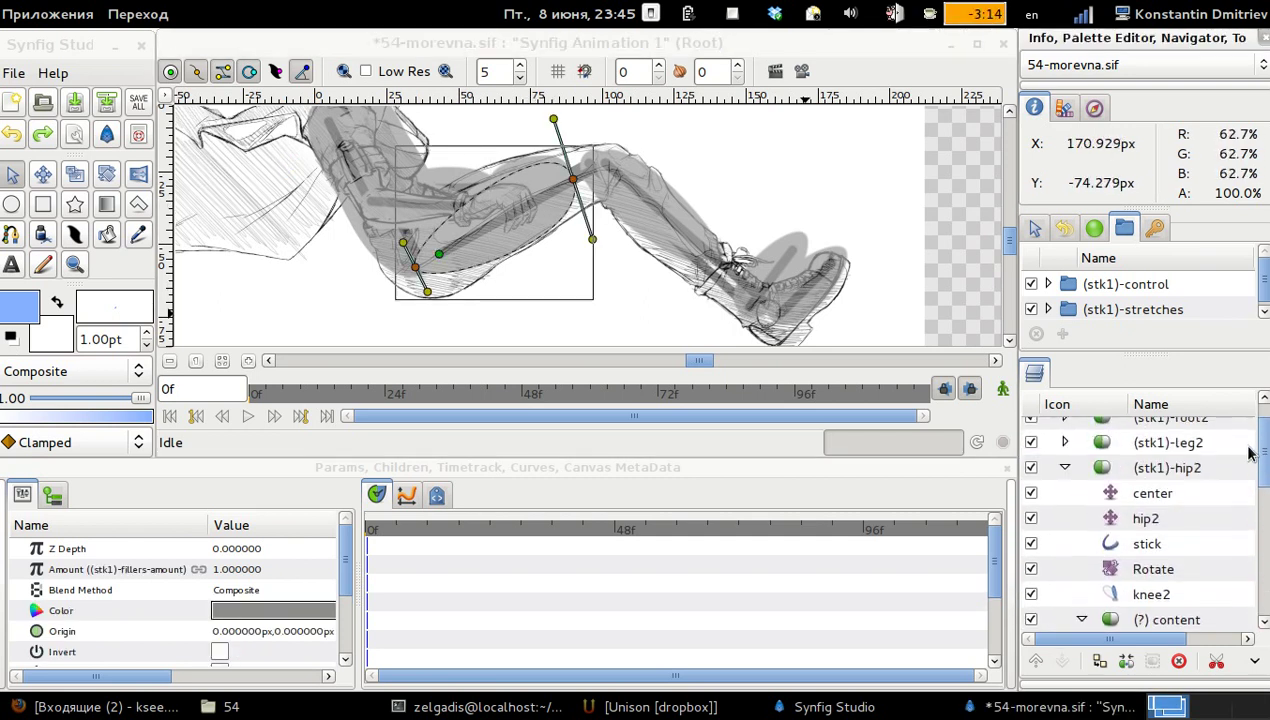
pyautogui.click(1066, 507)
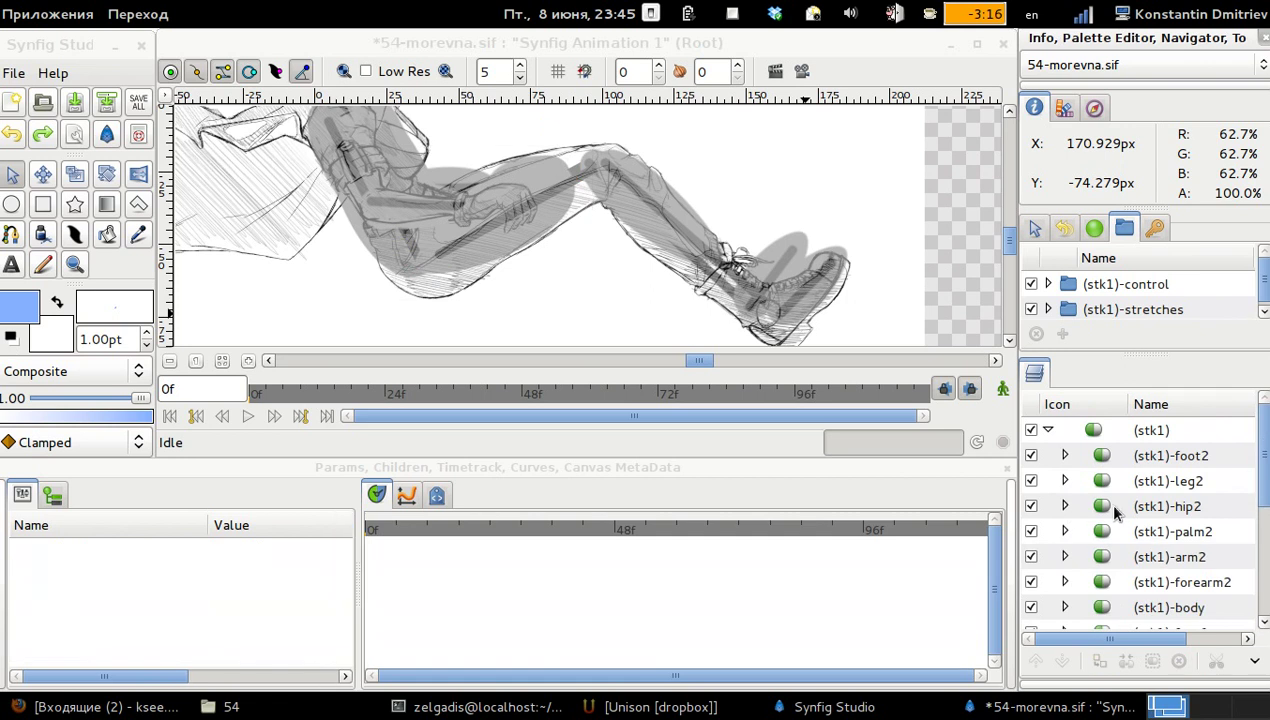
pyautogui.click(1120, 510)
pyautogui.click(1031, 507)
pyautogui.click(1031, 507)
pyautogui.click(1031, 507)
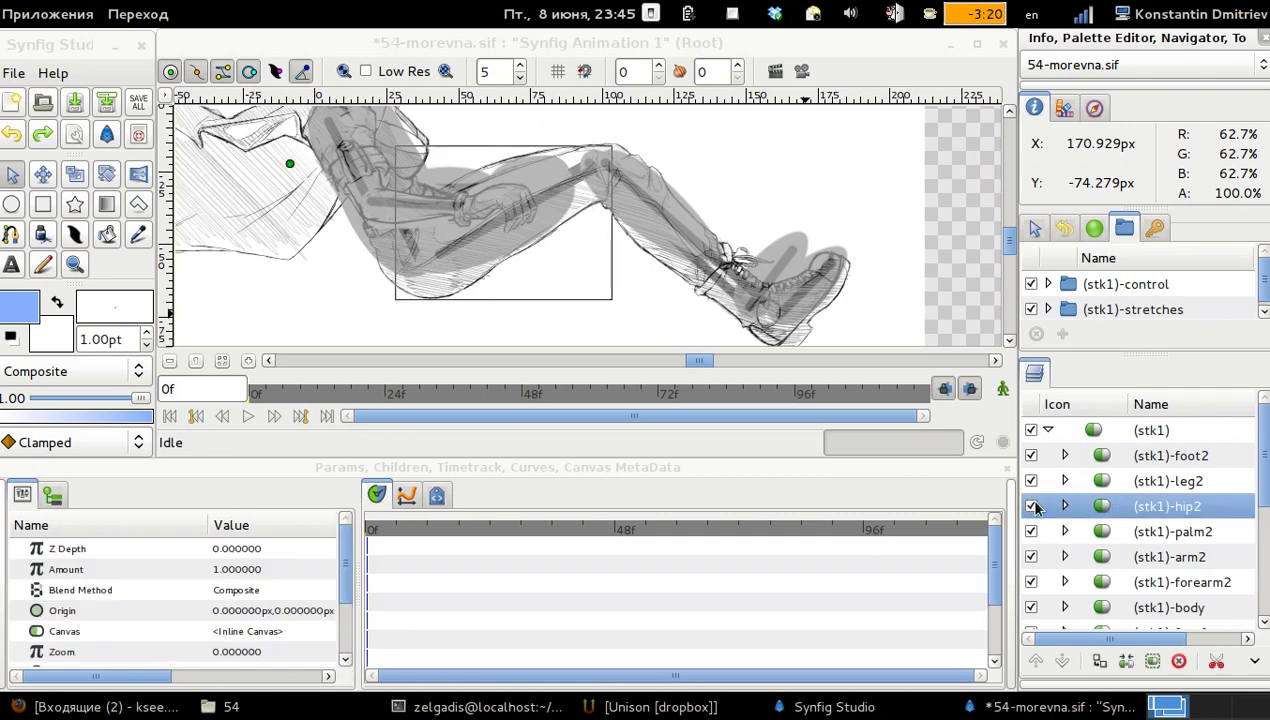
pyautogui.click(1038, 663)
pyautogui.click(1038, 663)
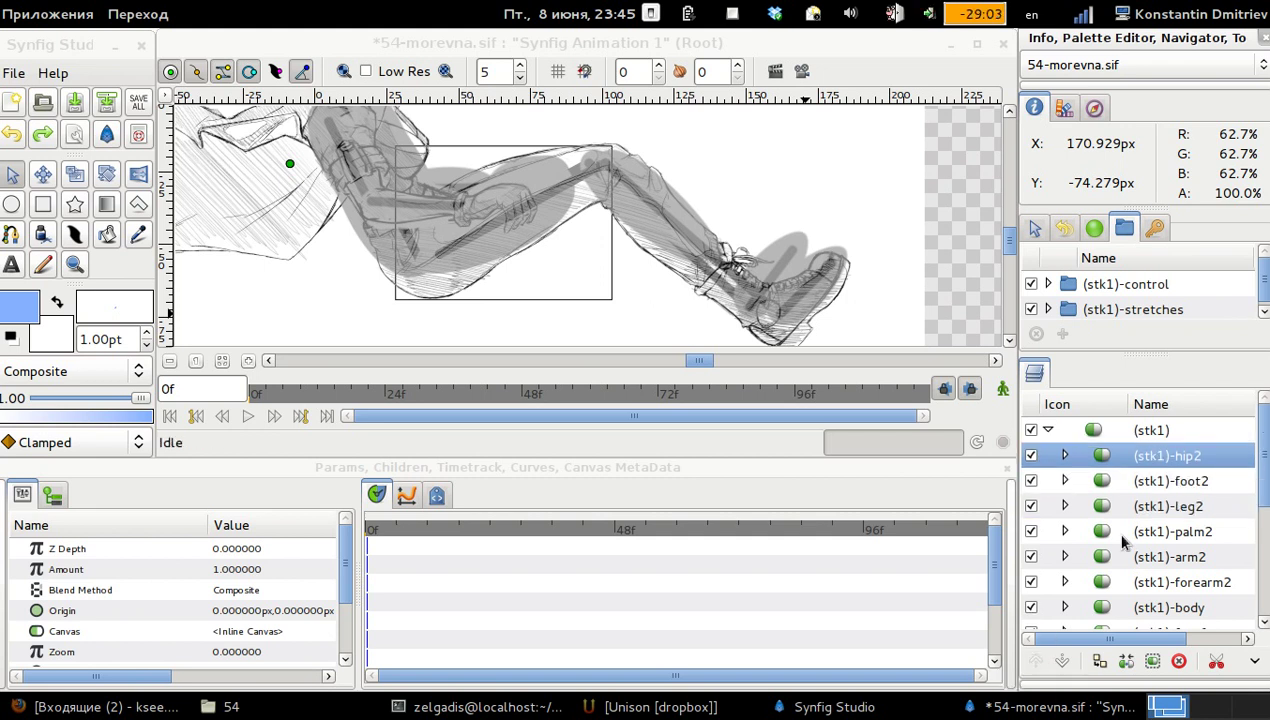
# Step: Reorder (stk1)-foot2 so that it sits directly below (stk1)-leg2
pyautogui.click(1140, 506)
pyautogui.click(1140, 487)
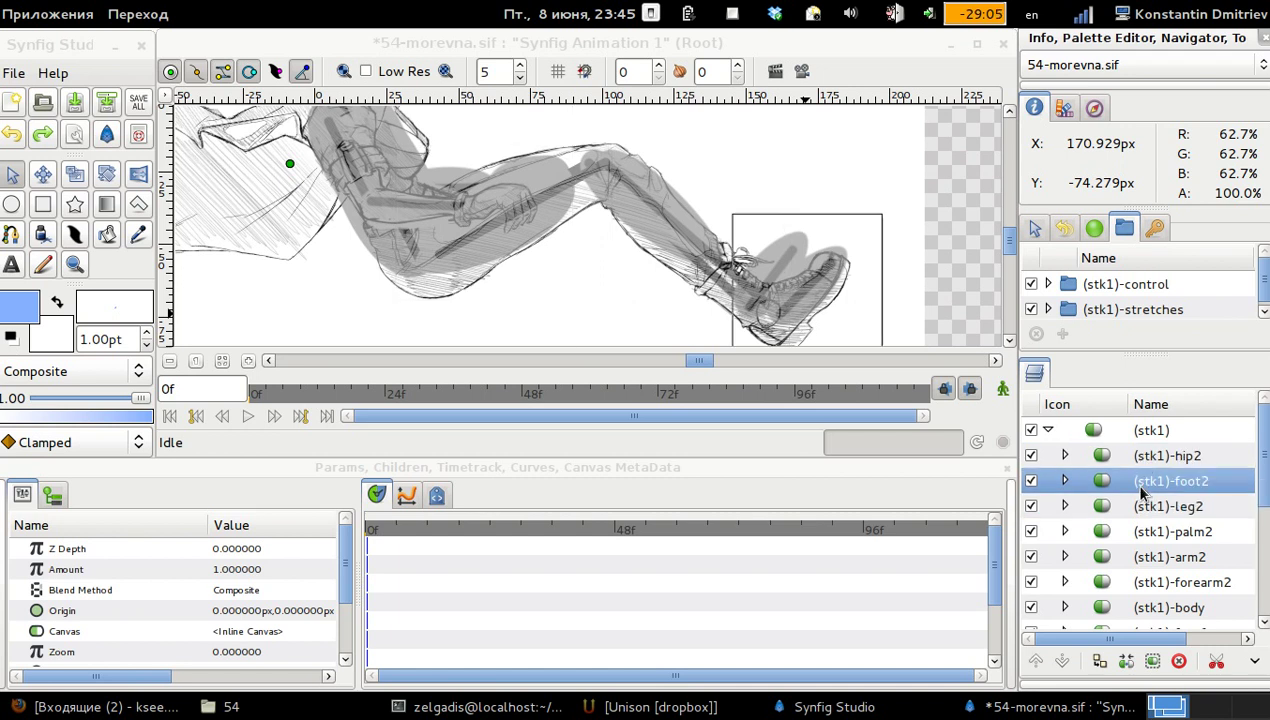
pyautogui.click(1036, 661)
pyautogui.click(1062, 661)
pyautogui.click(1062, 661)
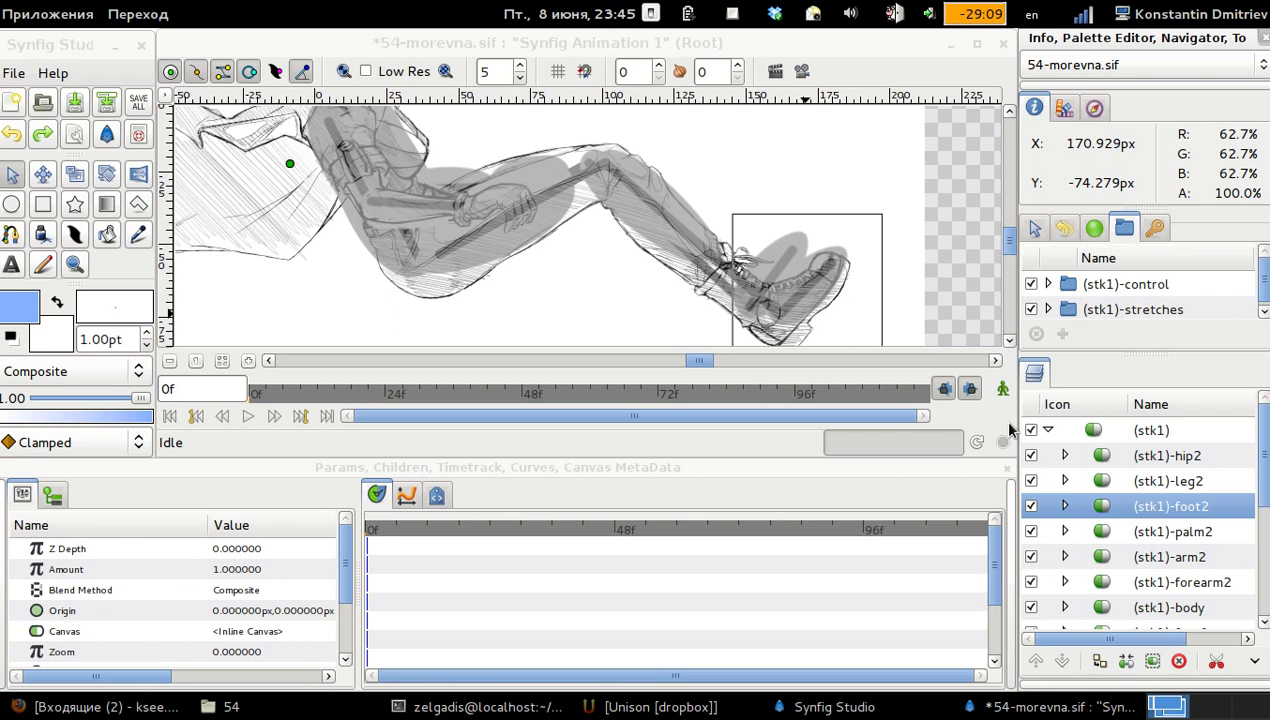
# Step: Hide the (stk1)-foot1 and (stk1)-leg1 layers, and check the whole skeleton against the sketch
pyautogui.scroll(-2, 1128, 492)
pyautogui.click(1152, 566)
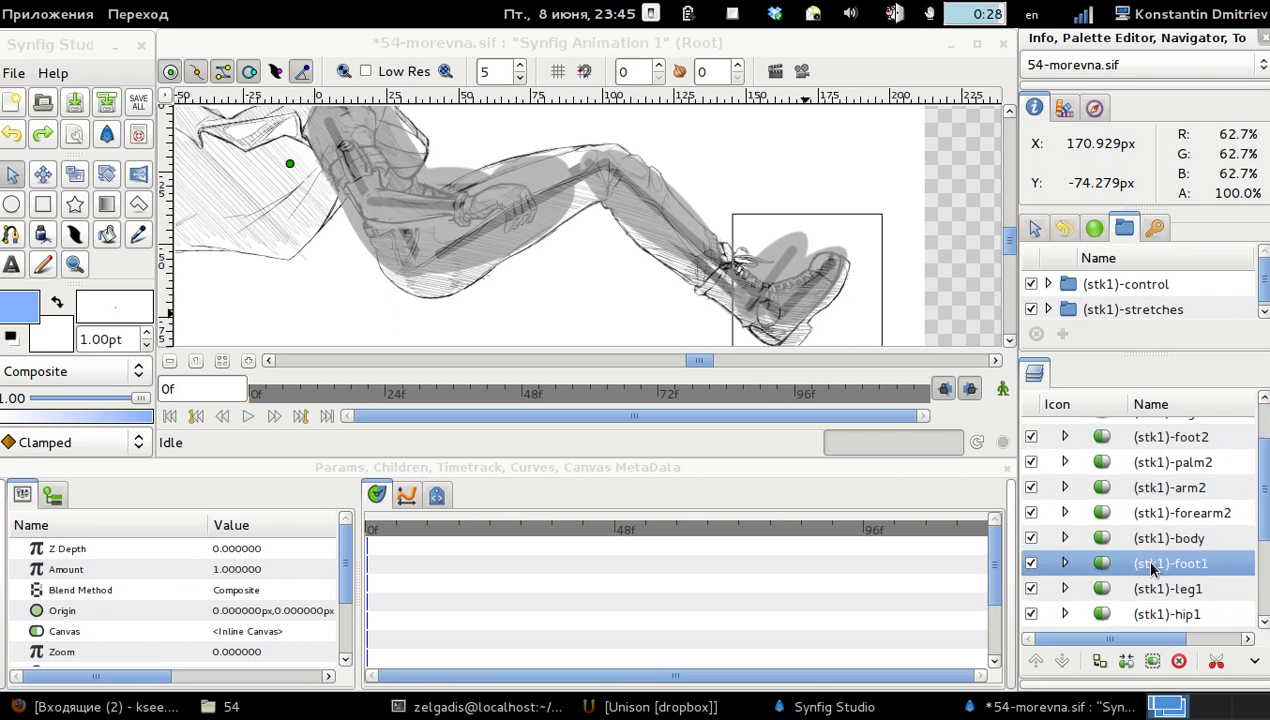
pyautogui.scroll(-1, 1150, 567)
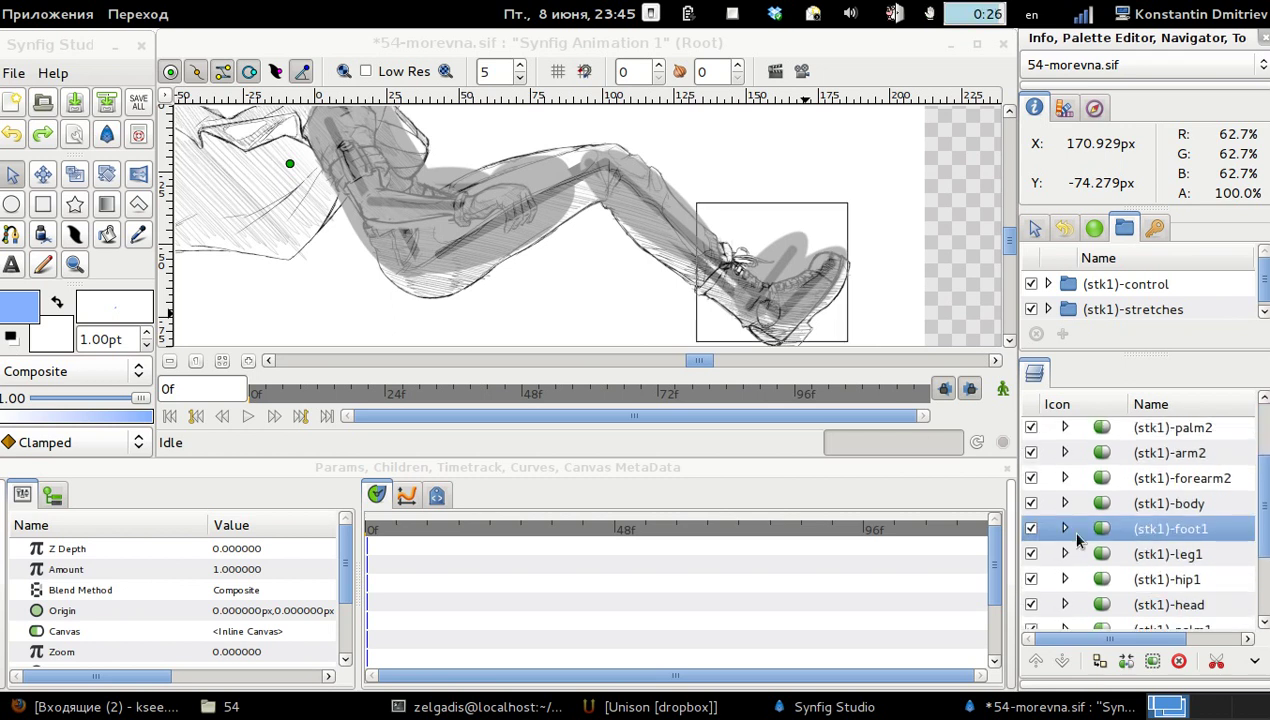
pyautogui.click(1031, 528)
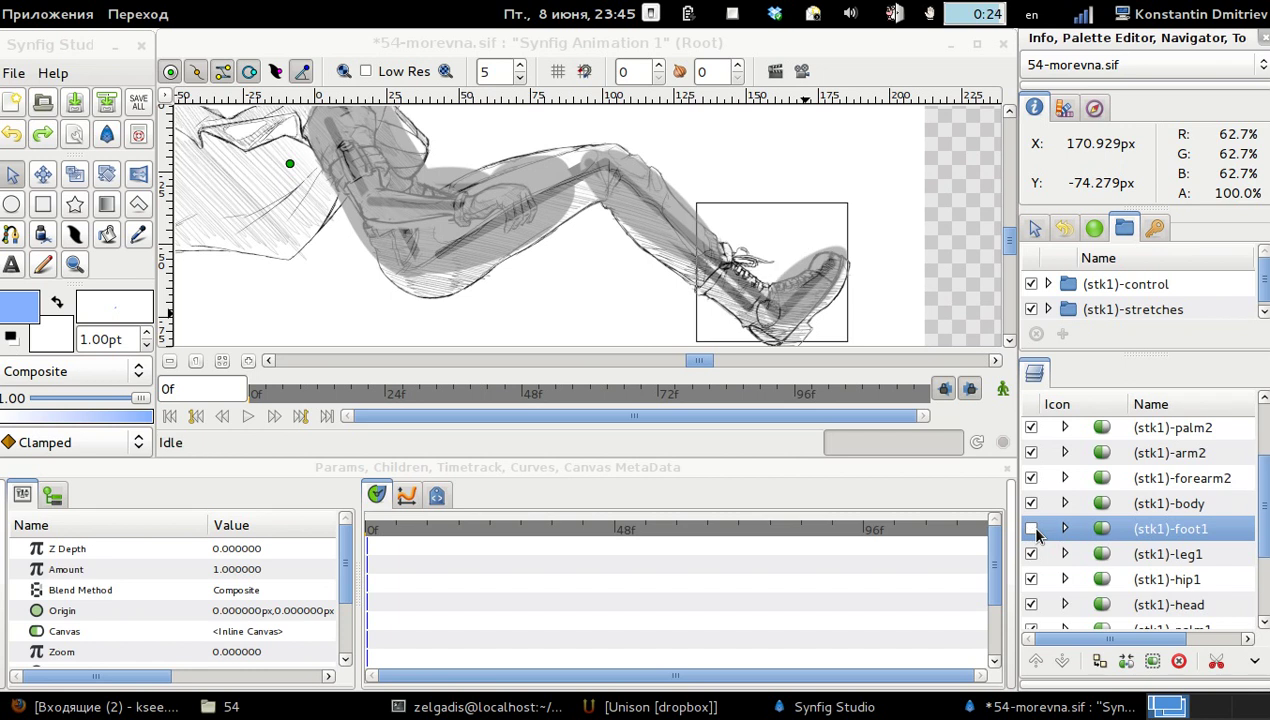
pyautogui.click(1031, 555)
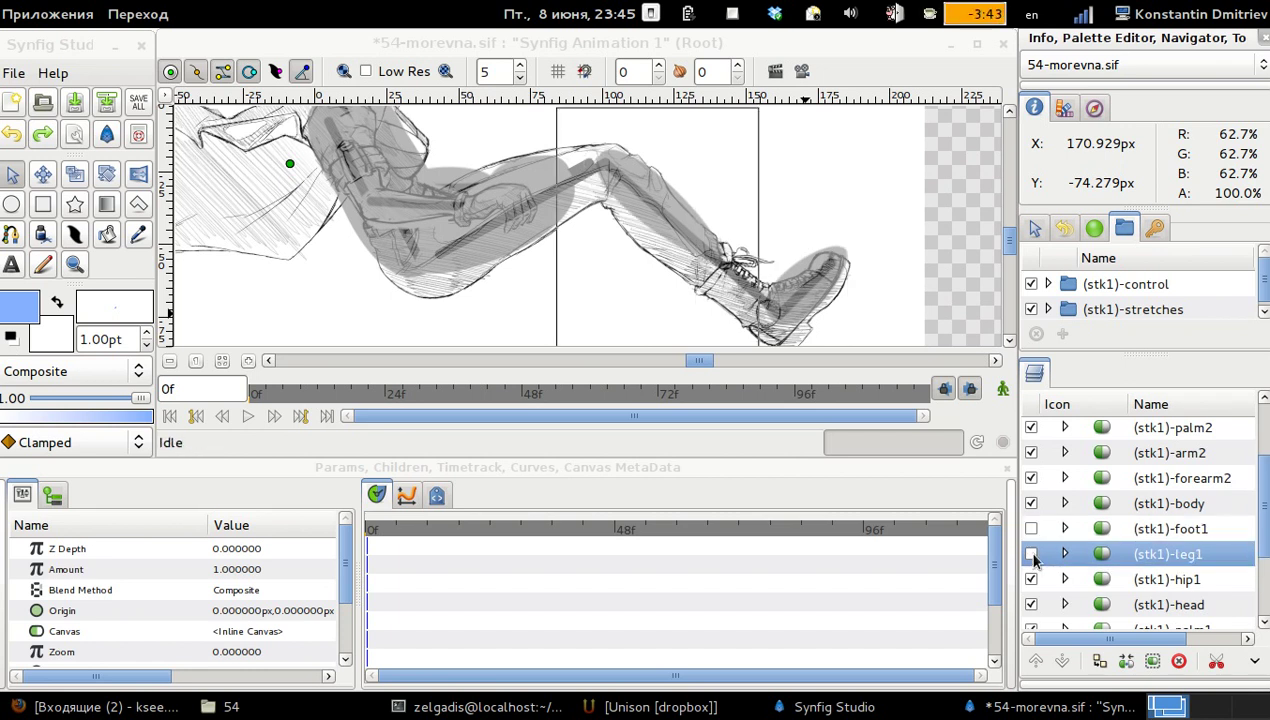
pyautogui.scroll(-3, 635, 262)
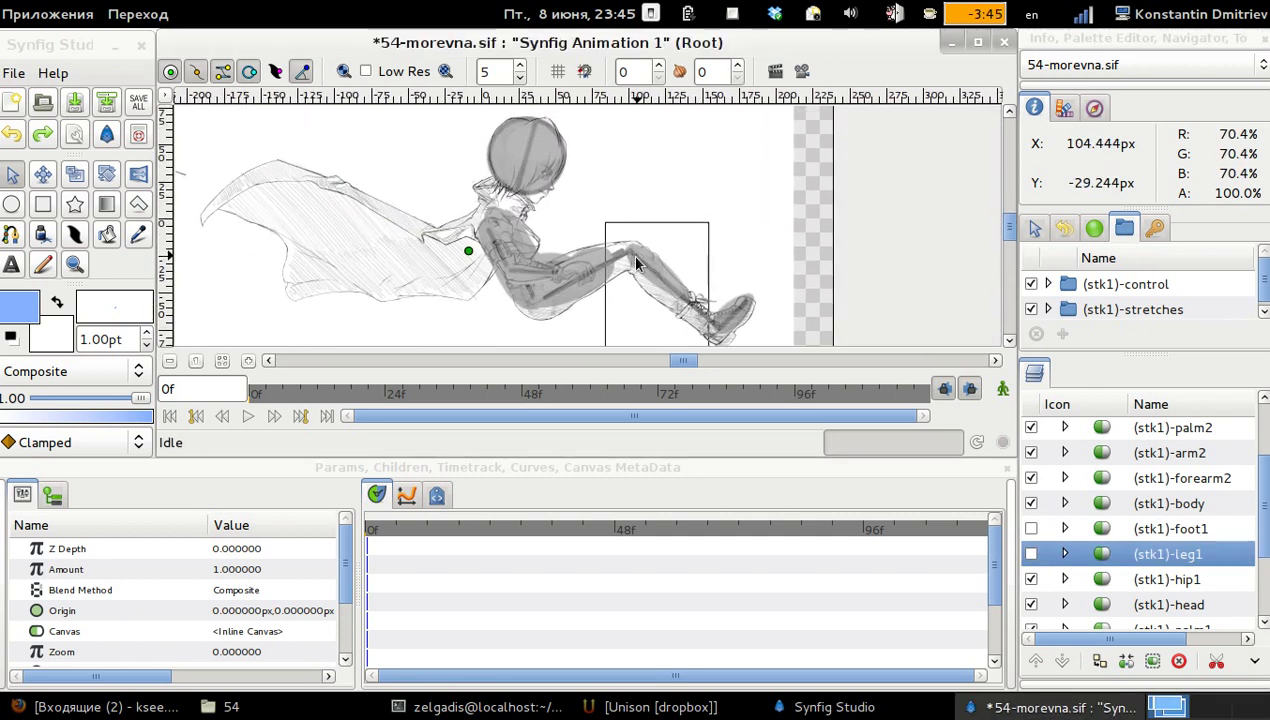
pyautogui.moveTo(602, 233); pyautogui.dragTo(595, 235)
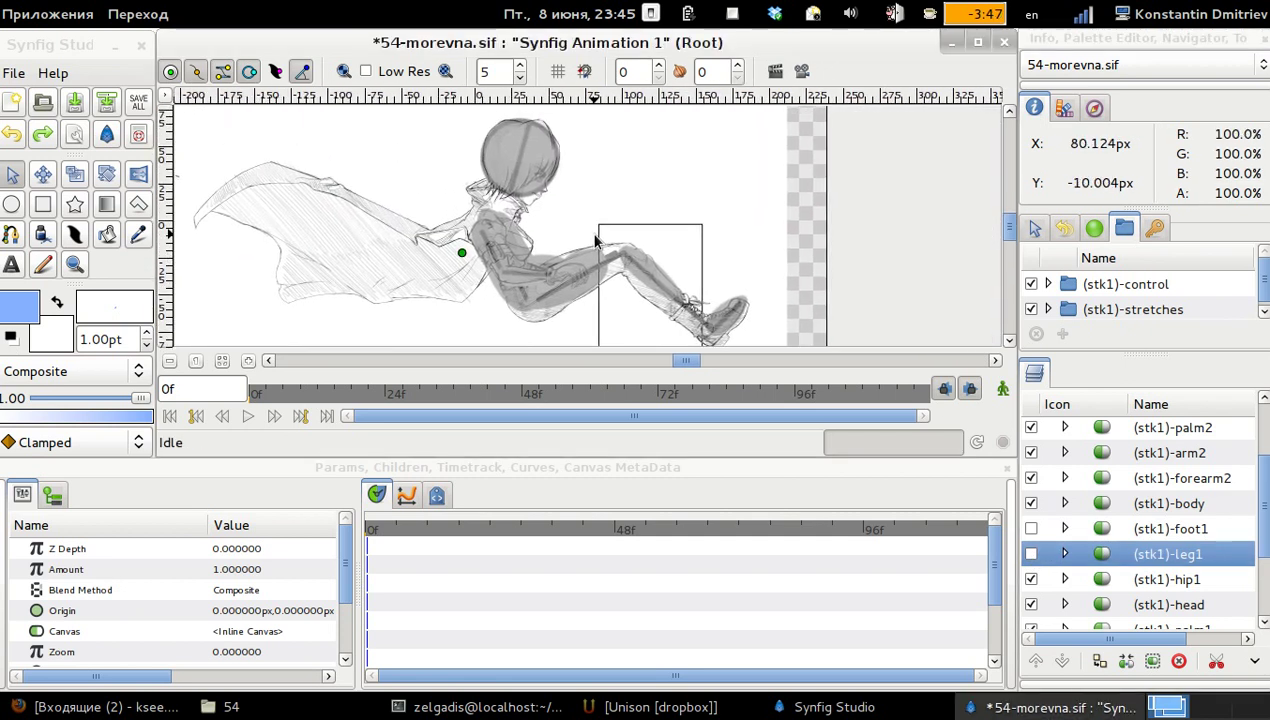